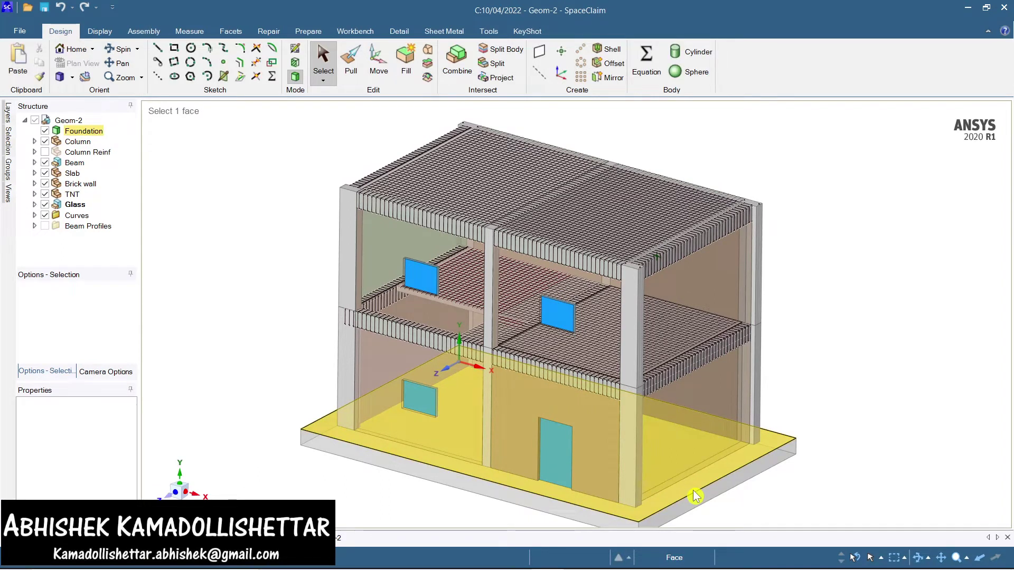
- Examine the whole two-storey building model, including its foundation, columns, beams, slabs, walls and glass panes
left_click(777, 481)
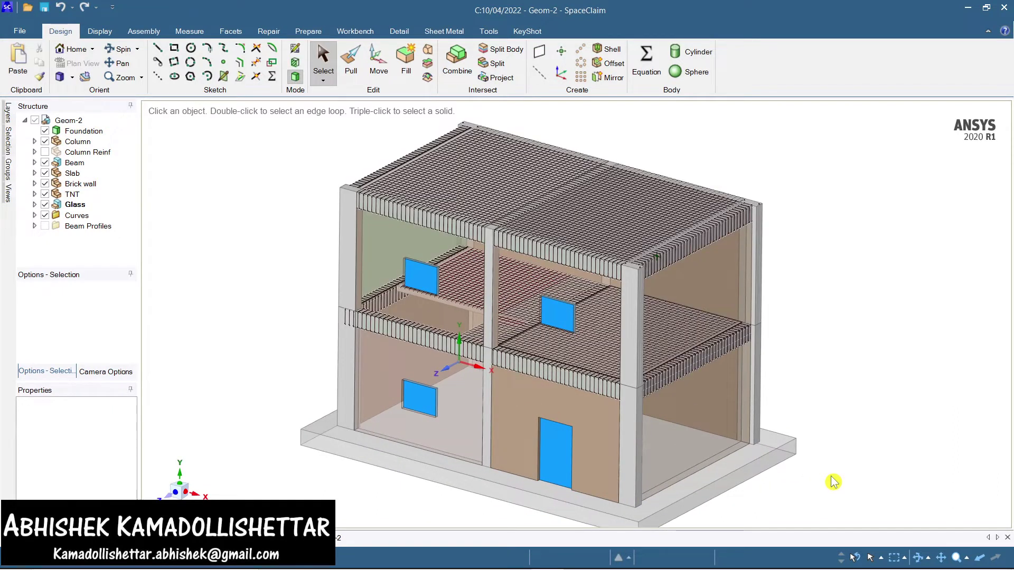
mouse_move(833, 482)
middle_mouse_down()
mouse_move(825, 451)
mouse_move(828, 468)
mouse_move(697, 459)
mouse_move(693, 486)
mouse_move(751, 478)
mouse_move(785, 444)
mouse_move(789, 459)
middle_mouse_up()
scroll(827, 469, "up", 2)
left_click(60, 76)
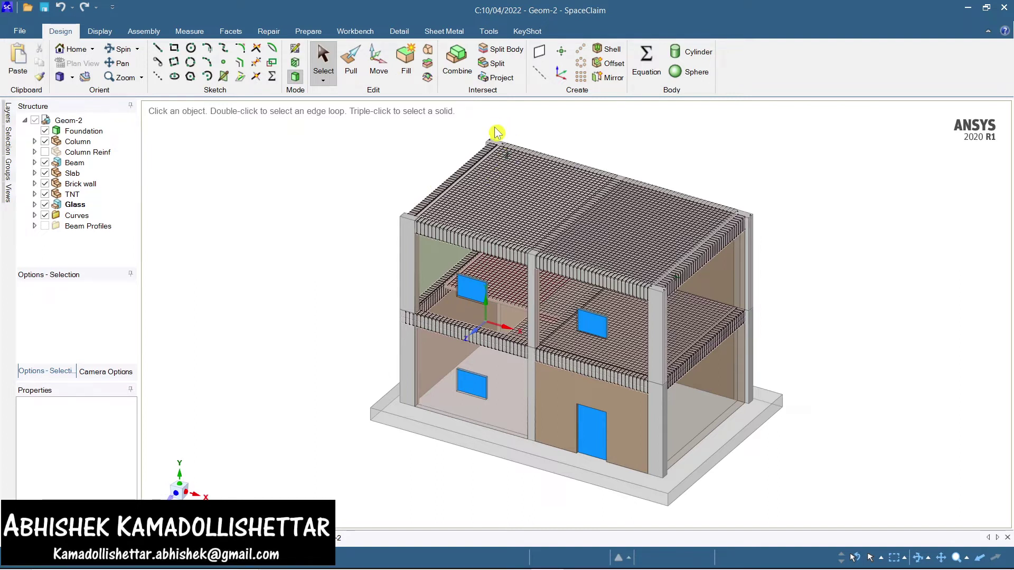
scroll(496, 133, "up", 1)
scroll(588, 312, "up", 1)
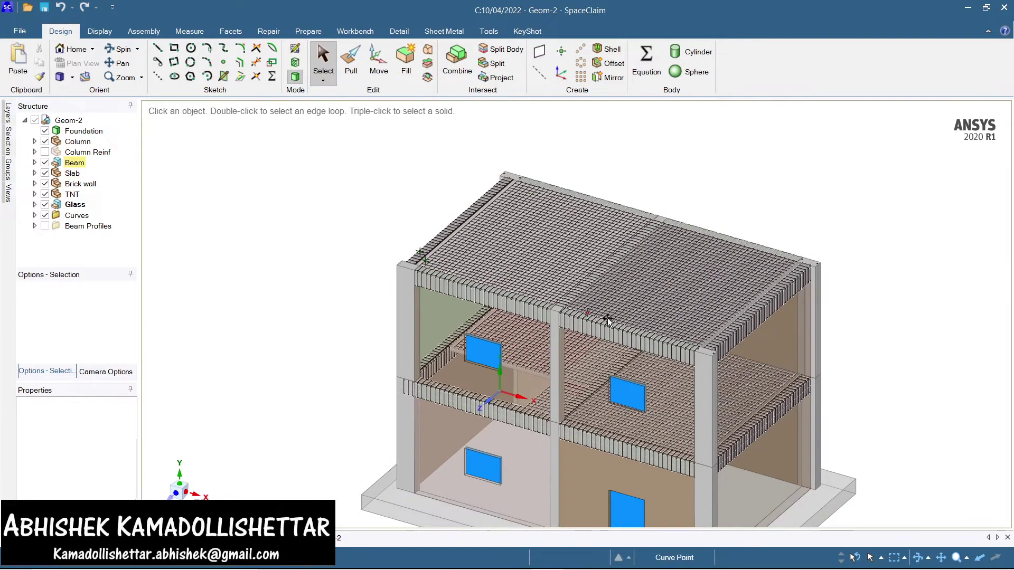
middle_click_drag(639, 336, 605, 282, "ctrl")
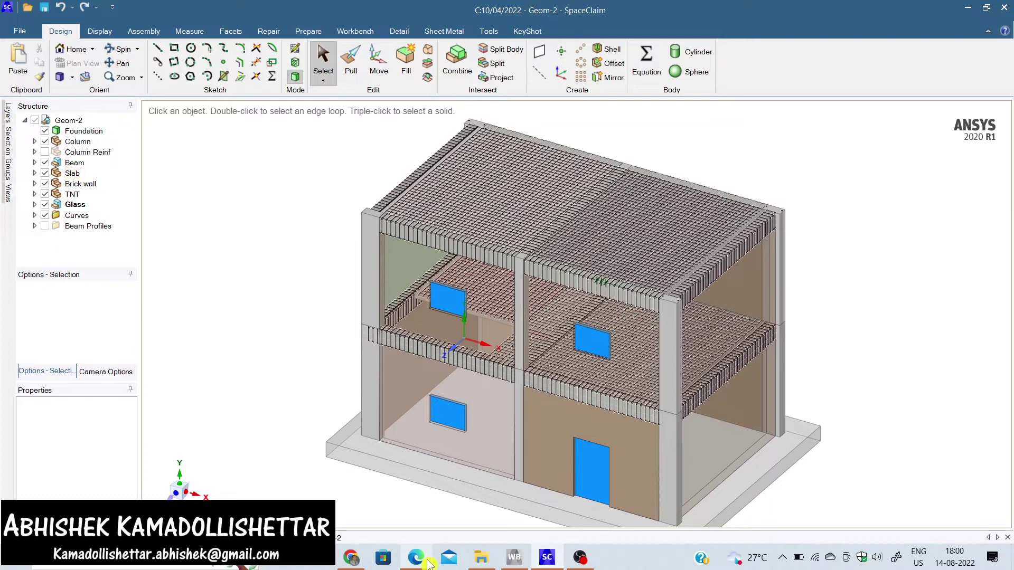
- Switch to the research paper PDF in Edge and draw freehand outlines around "Two-Storey RC" and "TNT Explosives" in the cover title
left_click(427, 563)
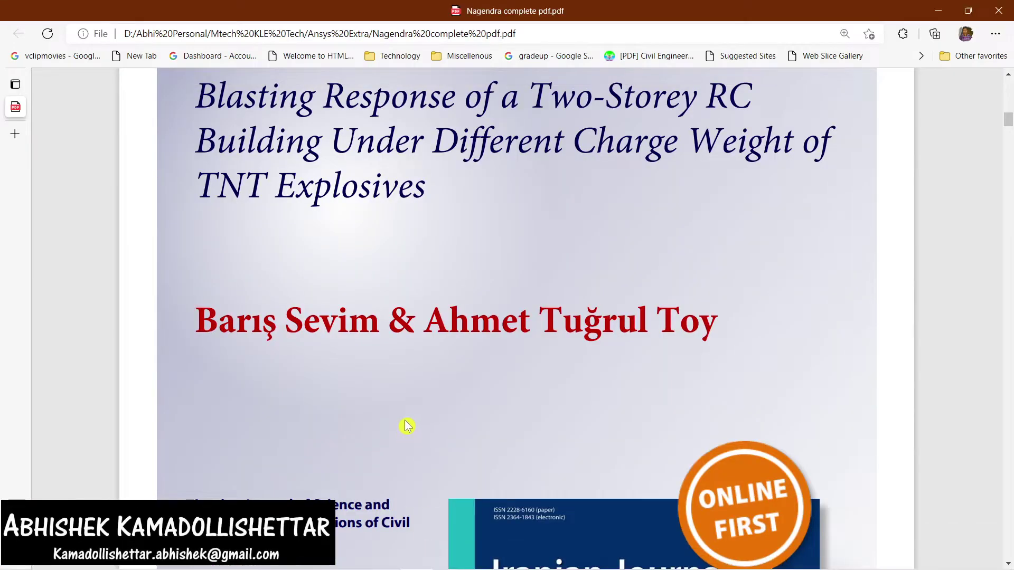
mouse_move(528, 79)
left_click(665, 84)
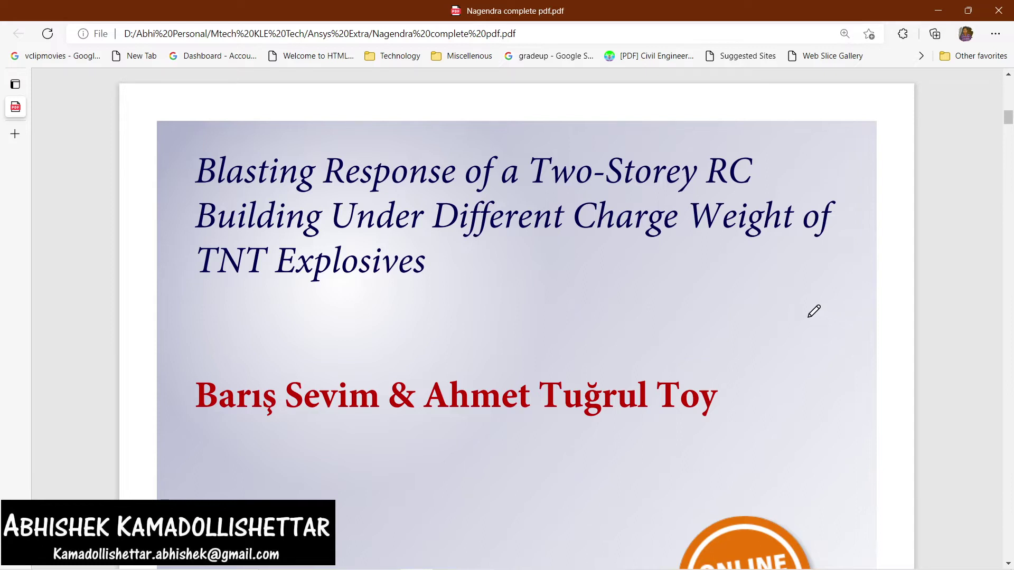
mouse_move(523, 149)
left_mouse_down()
mouse_move(527, 194)
mouse_move(760, 191)
mouse_move(767, 173)
mouse_move(718, 149)
mouse_move(520, 153)
left_mouse_up()
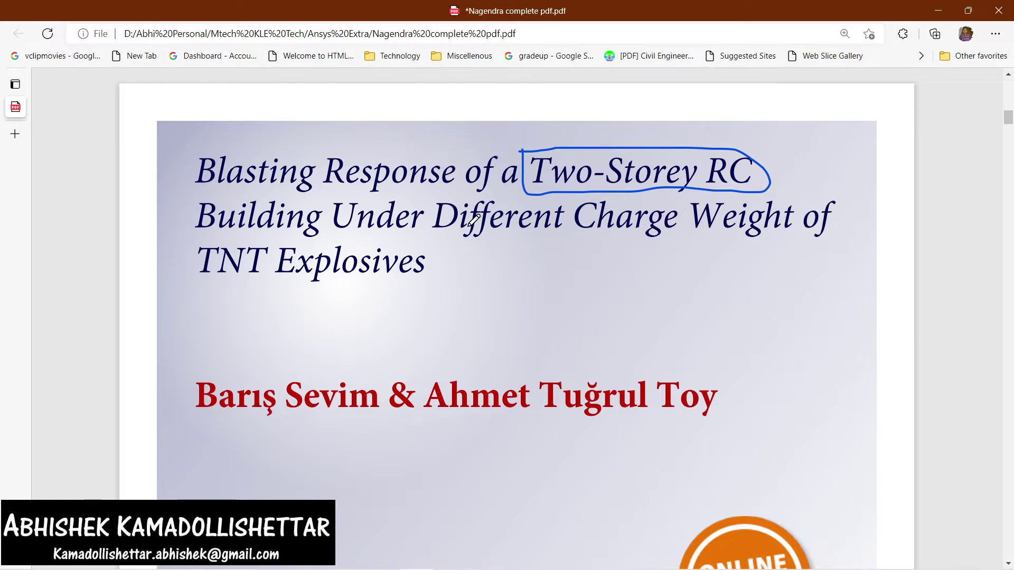
mouse_move(188, 242)
left_mouse_down()
mouse_move(196, 281)
mouse_move(272, 289)
mouse_move(428, 291)
mouse_move(444, 258)
mouse_move(437, 247)
mouse_move(183, 238)
left_mouse_up()
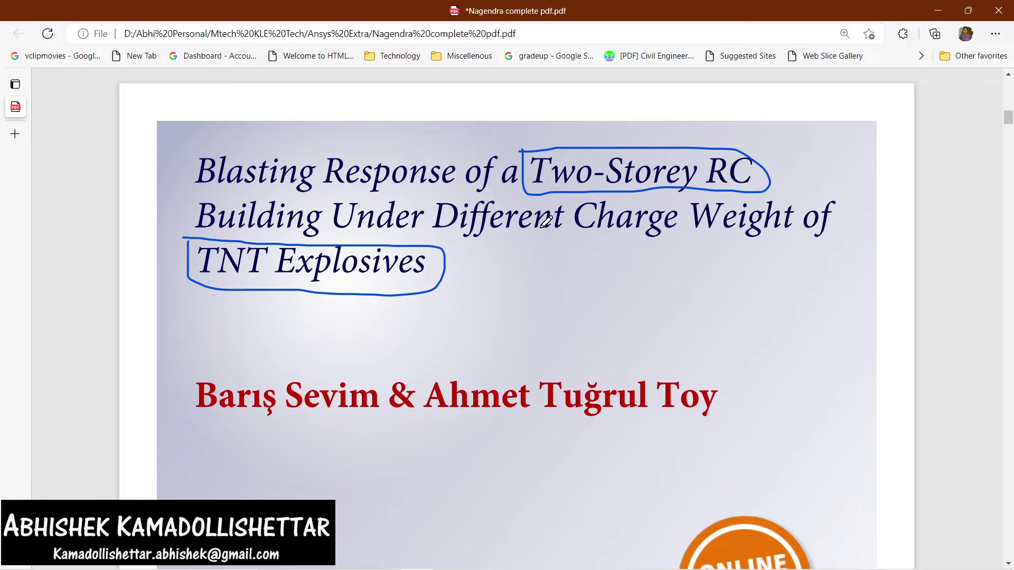
- Examine the paper's first article page with the title and abstract at a readable size
scroll(550, 244, "down", 6)
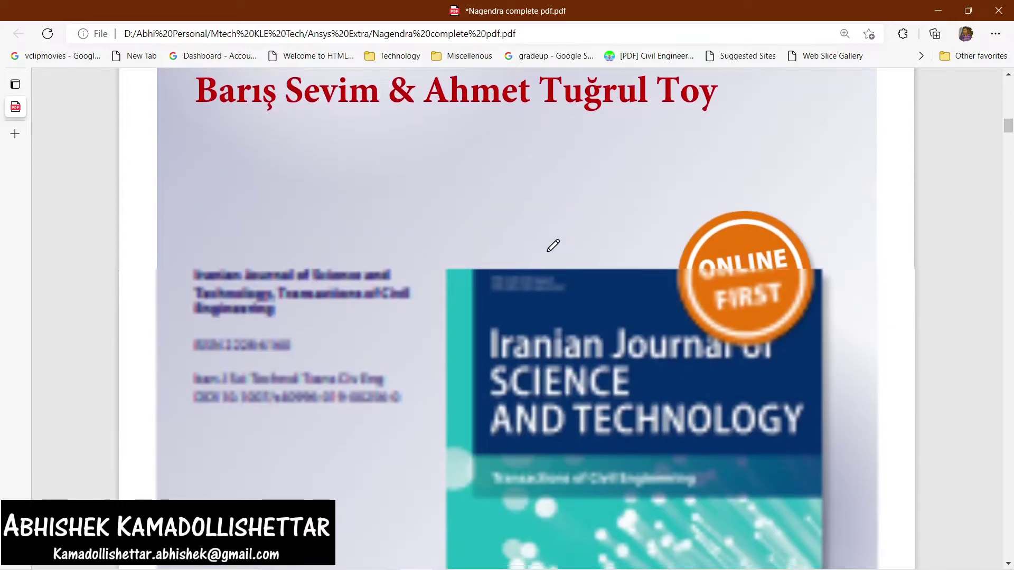
scroll(553, 245, "down", 7)
scroll(553, 246, "down", 20)
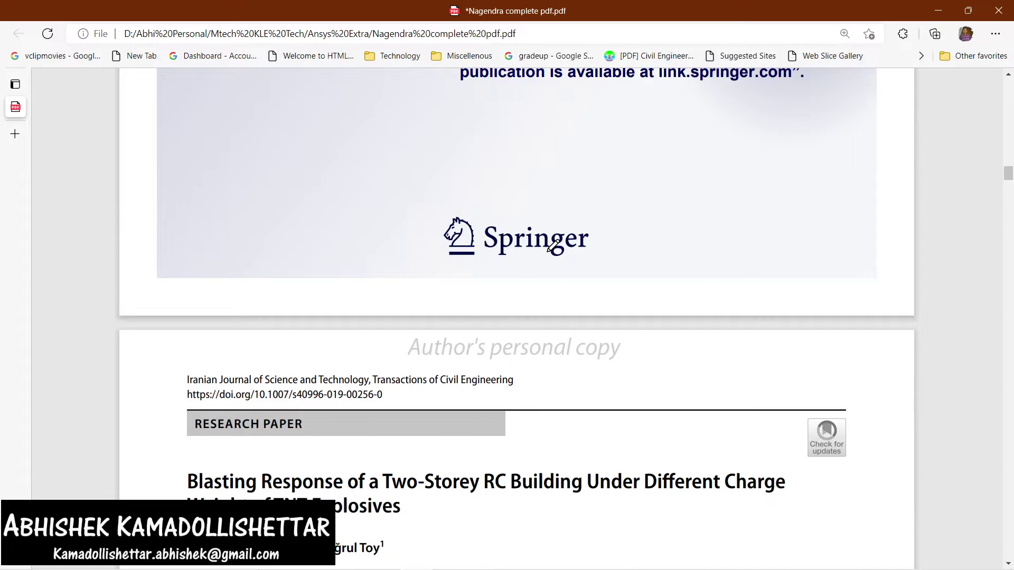
scroll(552, 246, "down", 5, "ctrl")
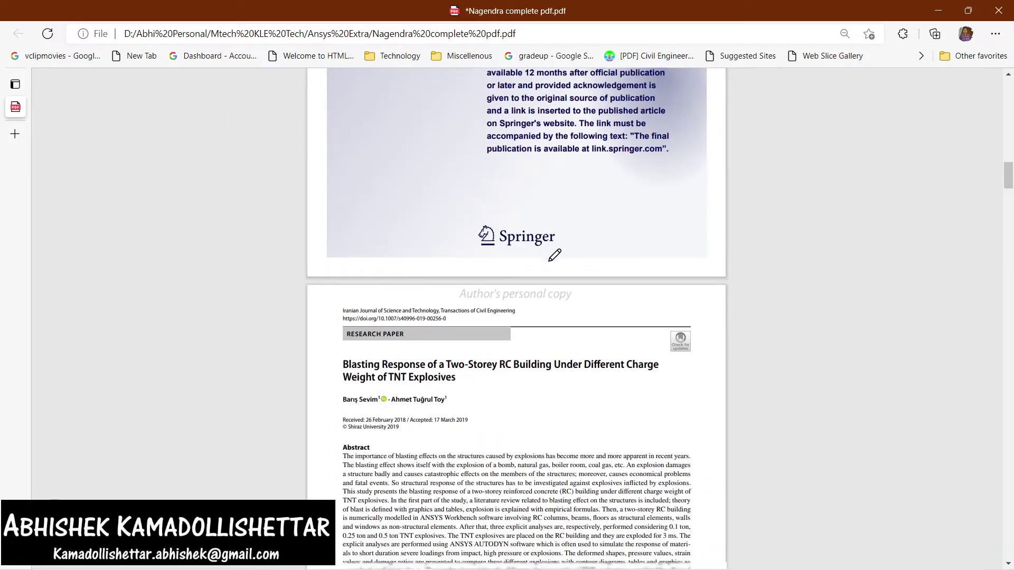
scroll(555, 255, "down", 5)
scroll(555, 255, "up", 3)
scroll(555, 255, "up", 2, "ctrl")
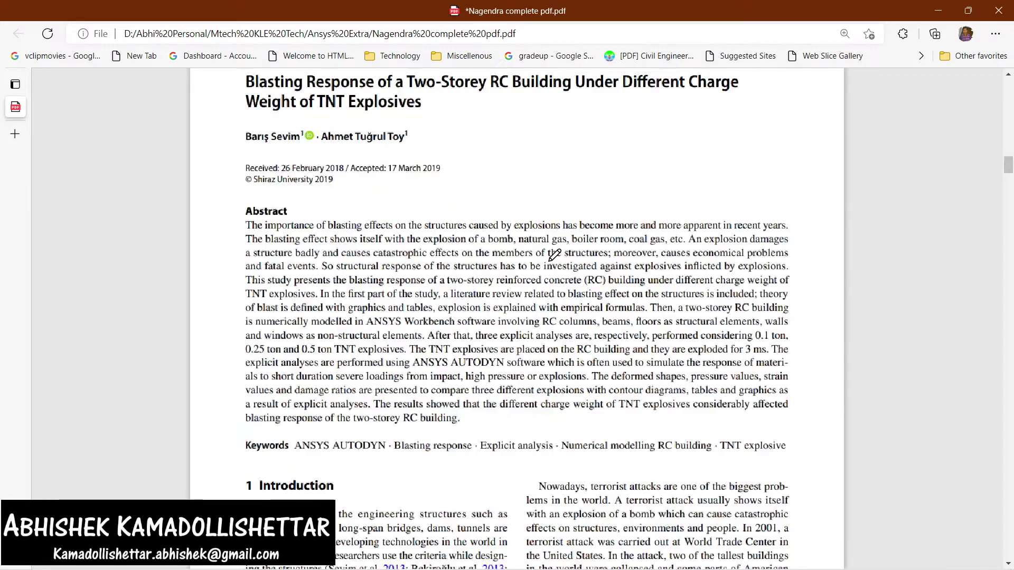
scroll(534, 244, "up", 2)
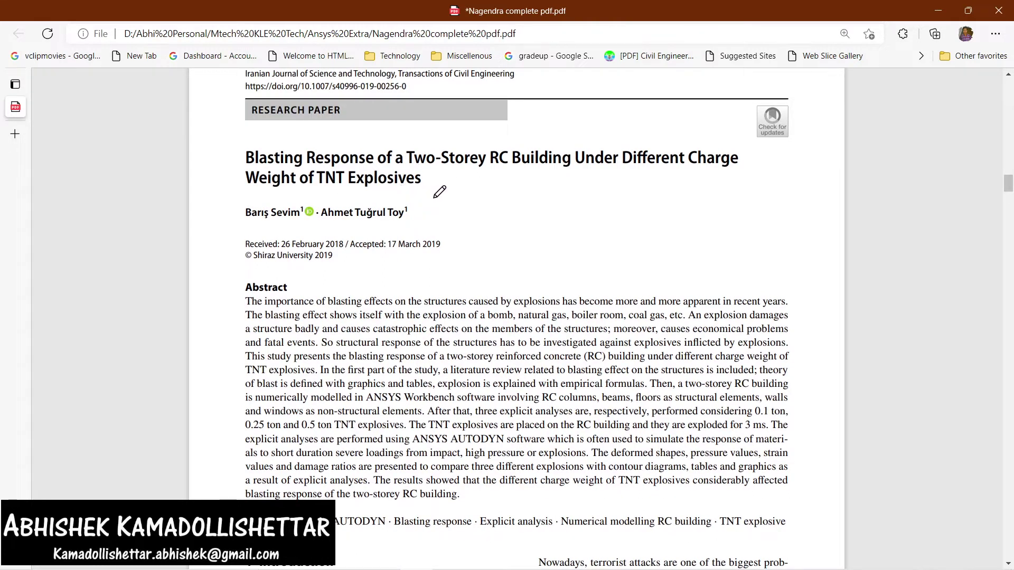
- Look through the introduction and blast theory to find section 3.1 and the Fig. 3 building dimensions
scroll(441, 192, "down", 5)
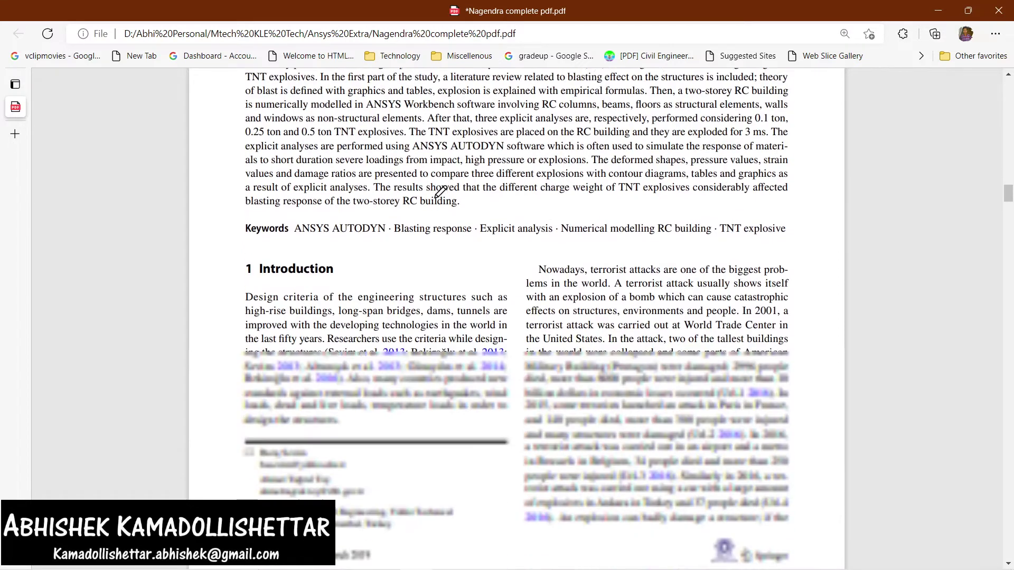
scroll(440, 192, "up", 3)
scroll(441, 192, "down", 6)
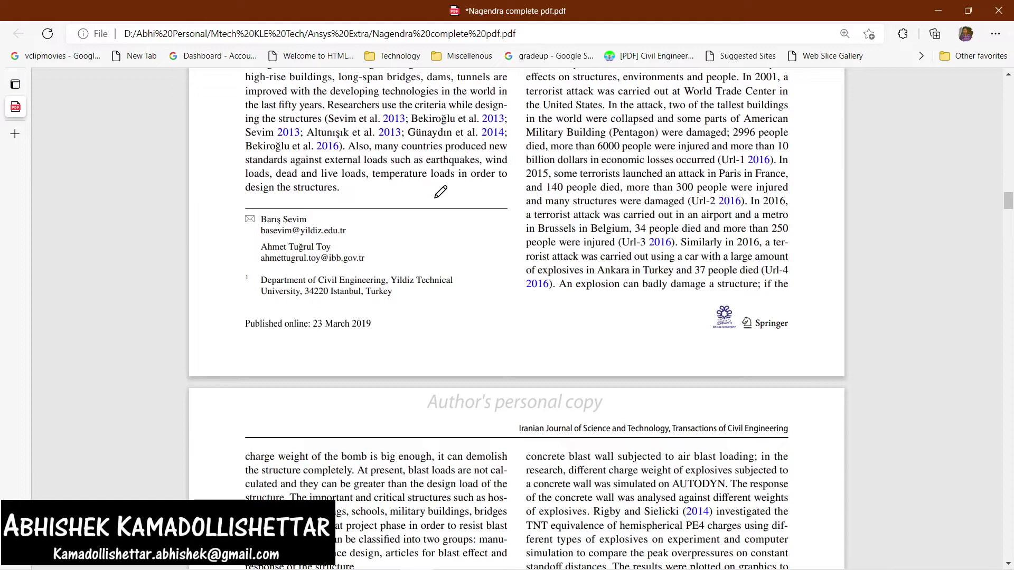
scroll(440, 192, "down", 8)
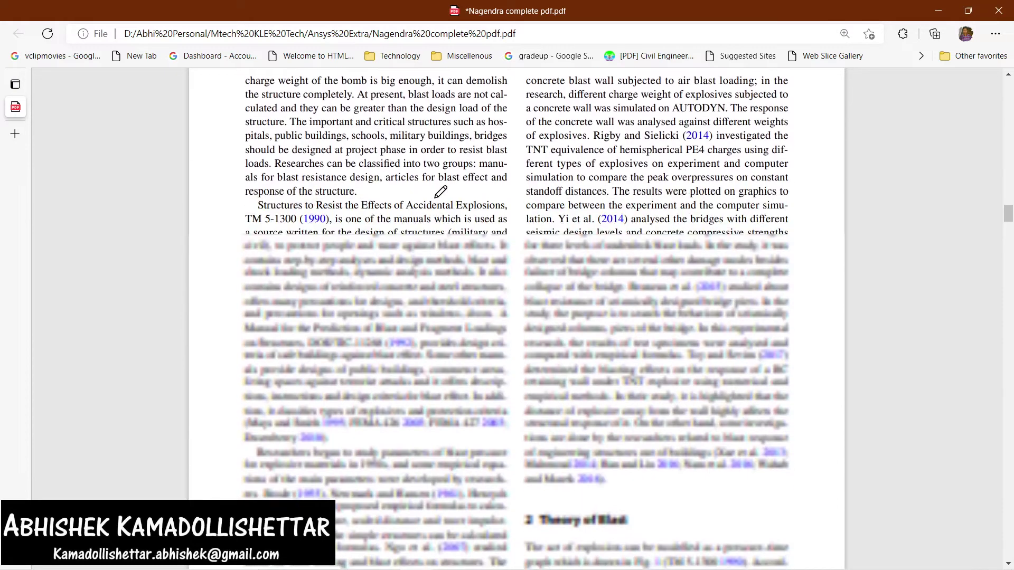
scroll(440, 192, "down", 8)
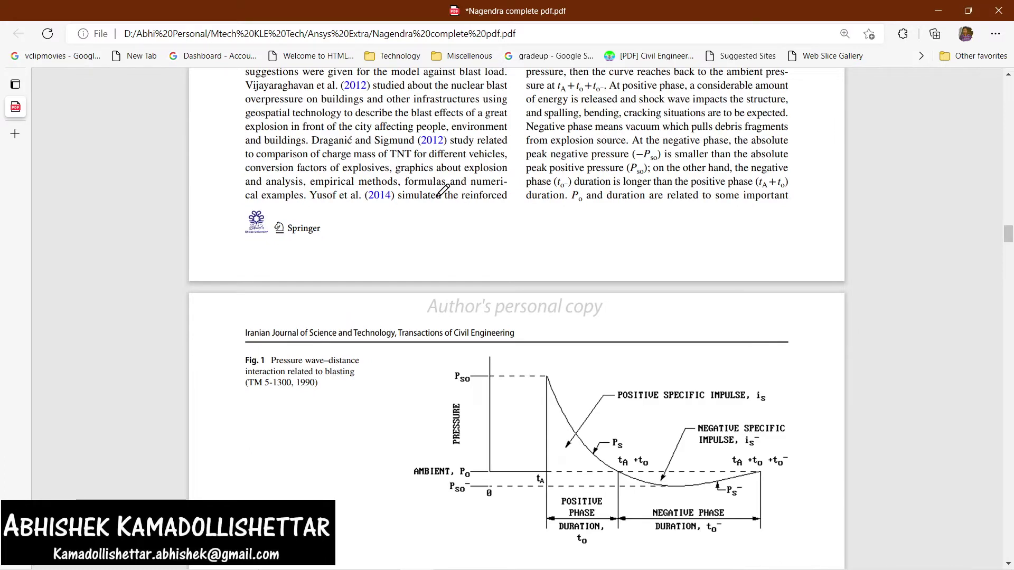
scroll(466, 198, "down", 10)
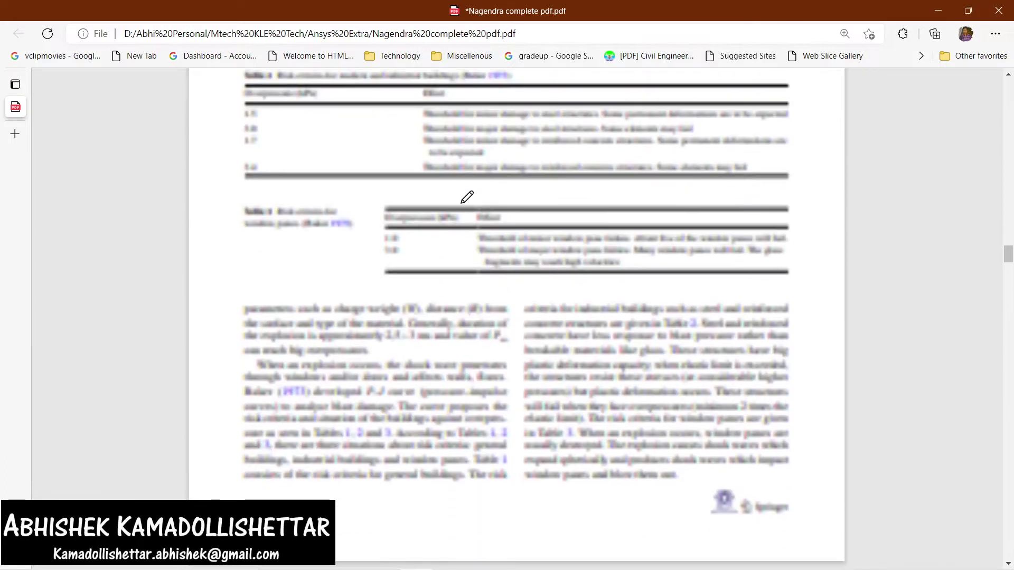
scroll(470, 195, "down", 8)
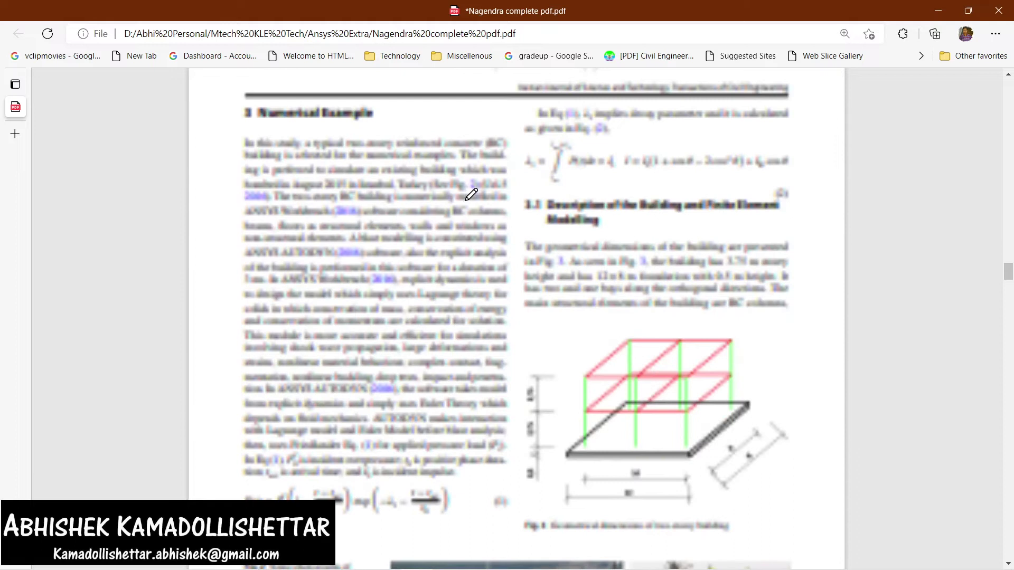
scroll(471, 195, "down", 3)
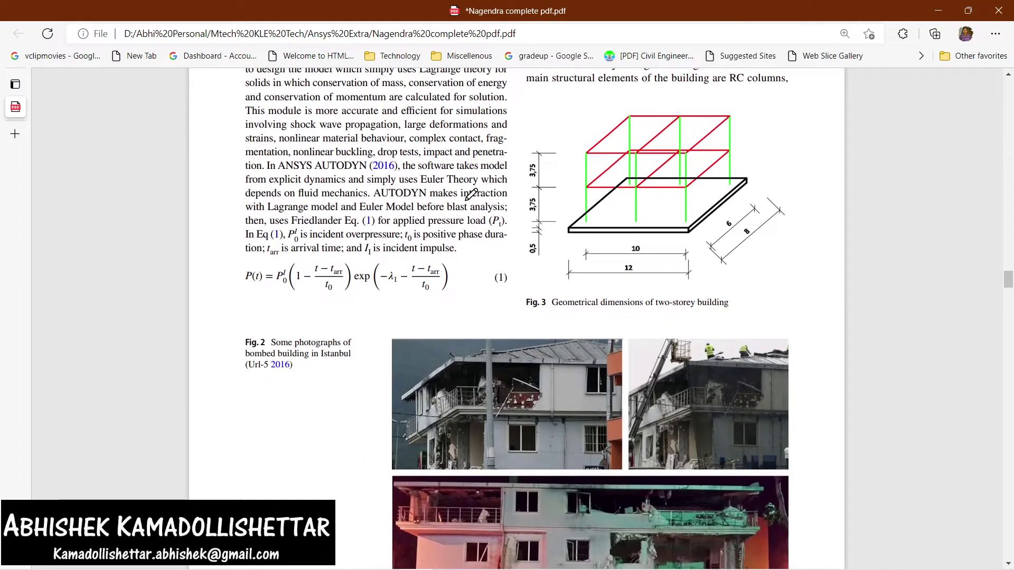
scroll(470, 196, "up", 3)
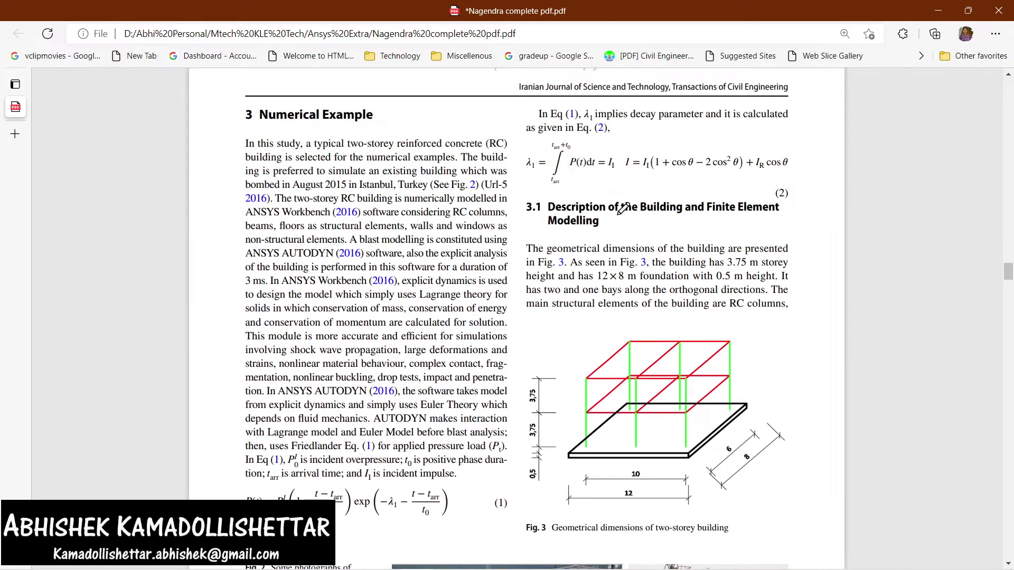
scroll(804, 284, "up", 1, "ctrl")
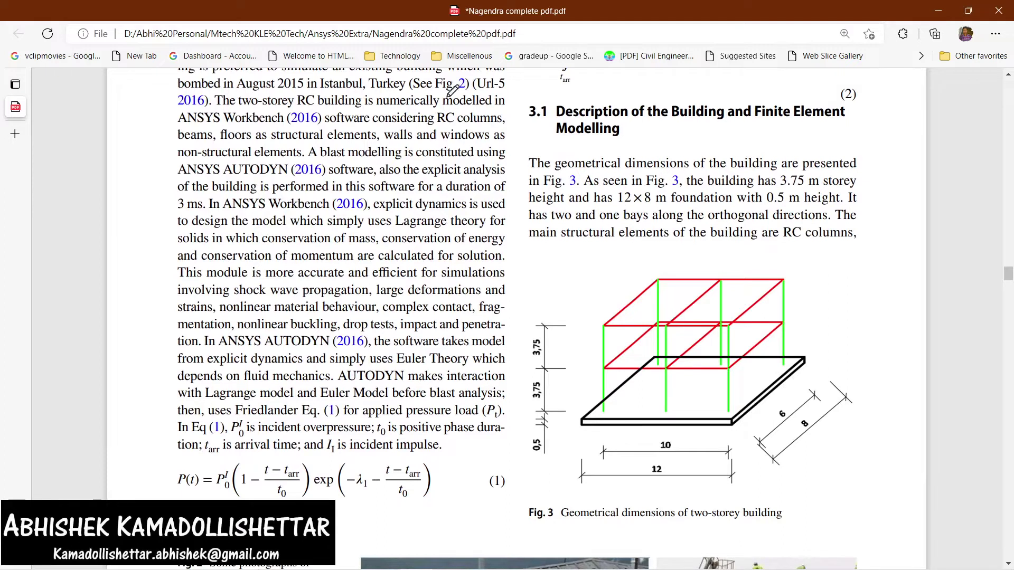
- Highlight "3.75 m storey", "12×8 m" and "0.5 m height." in the section 3.1 text
left_click(760, 86)
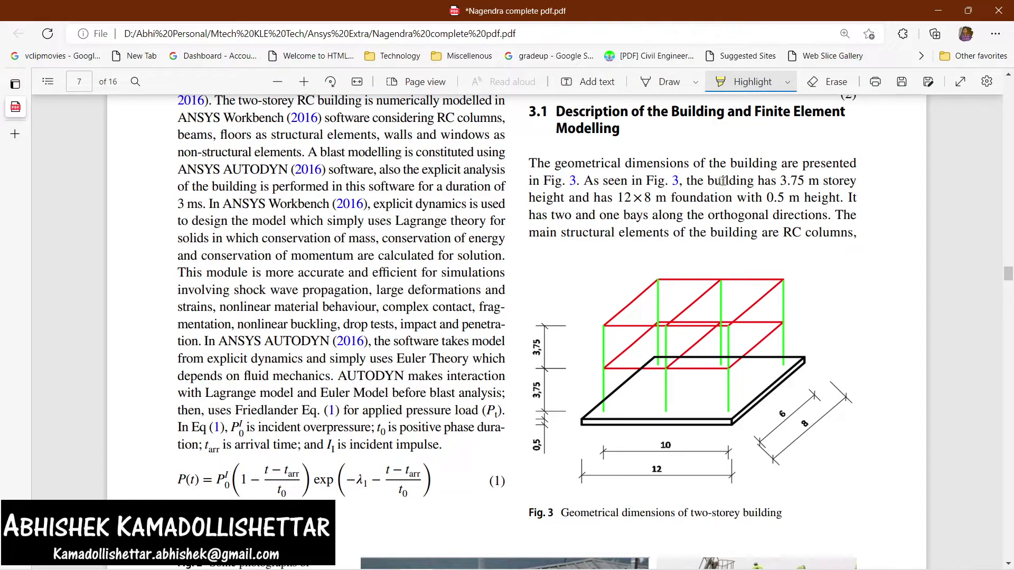
left_click_drag(780, 180, 844, 180)
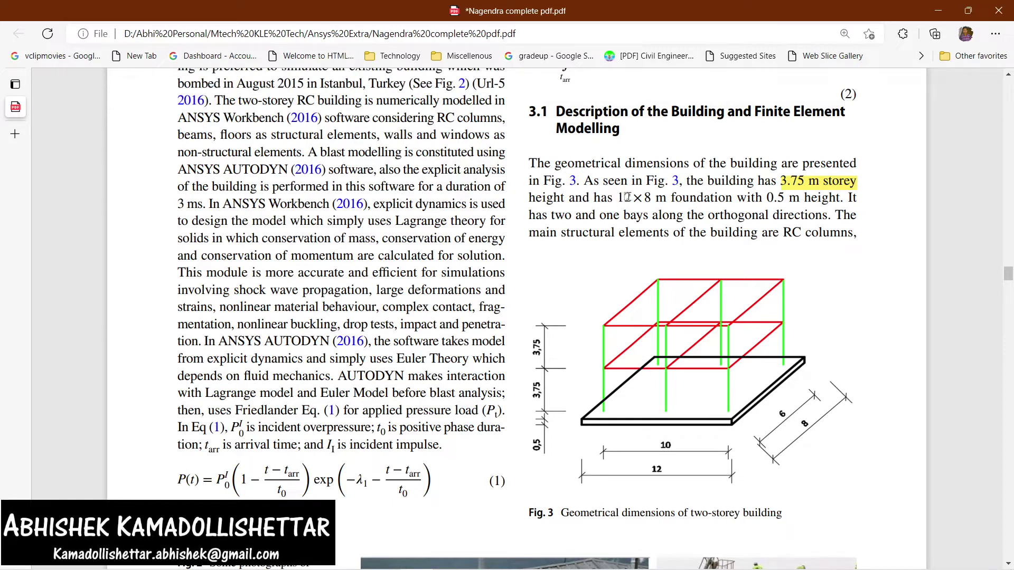
left_click_drag(627, 197, 665, 199)
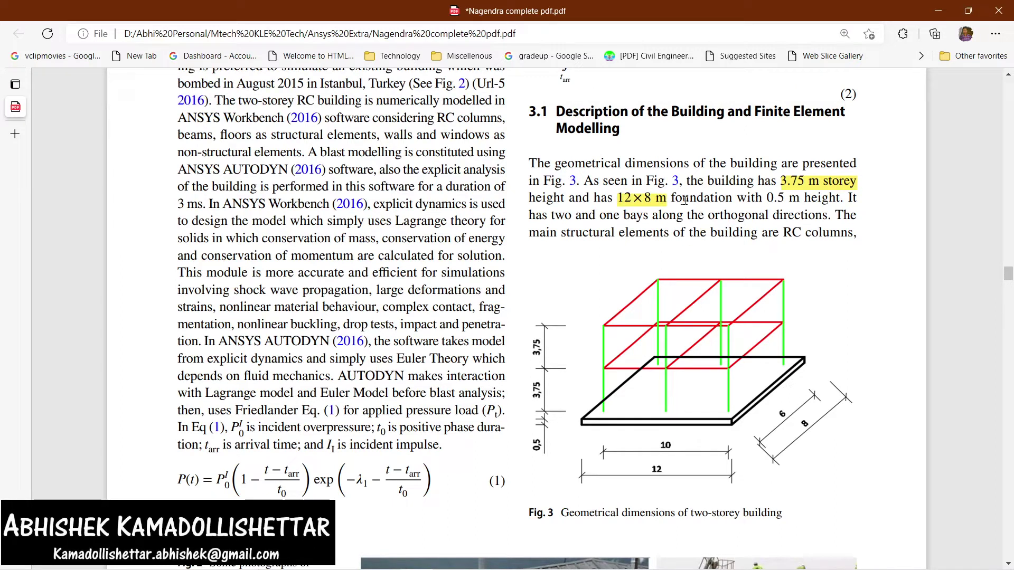
left_click_drag(775, 199, 833, 197)
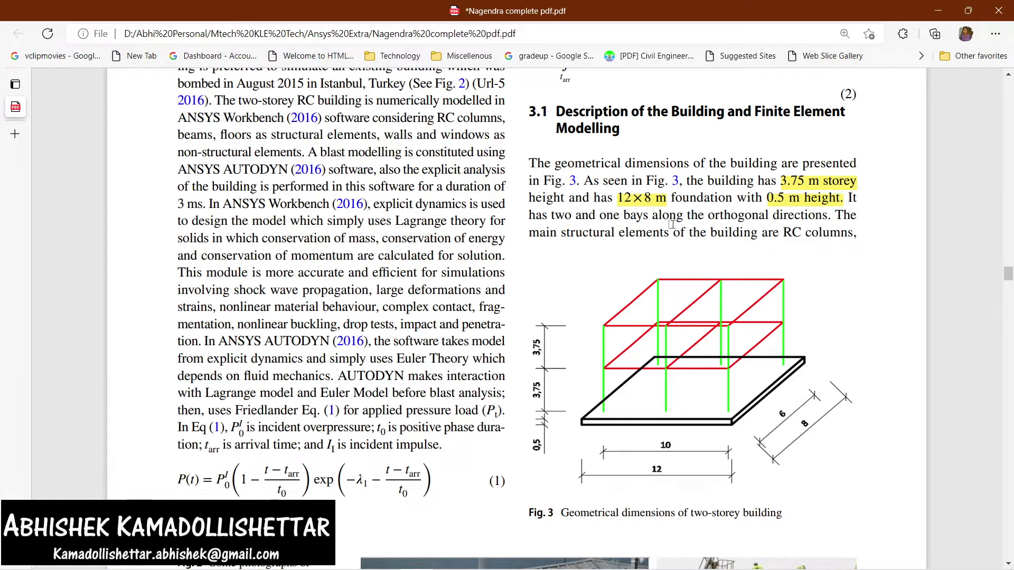
- Underline "Istanbul" freehand in the Fig. 2 caption about the bombed building photographs
scroll(663, 240, "down", 10)
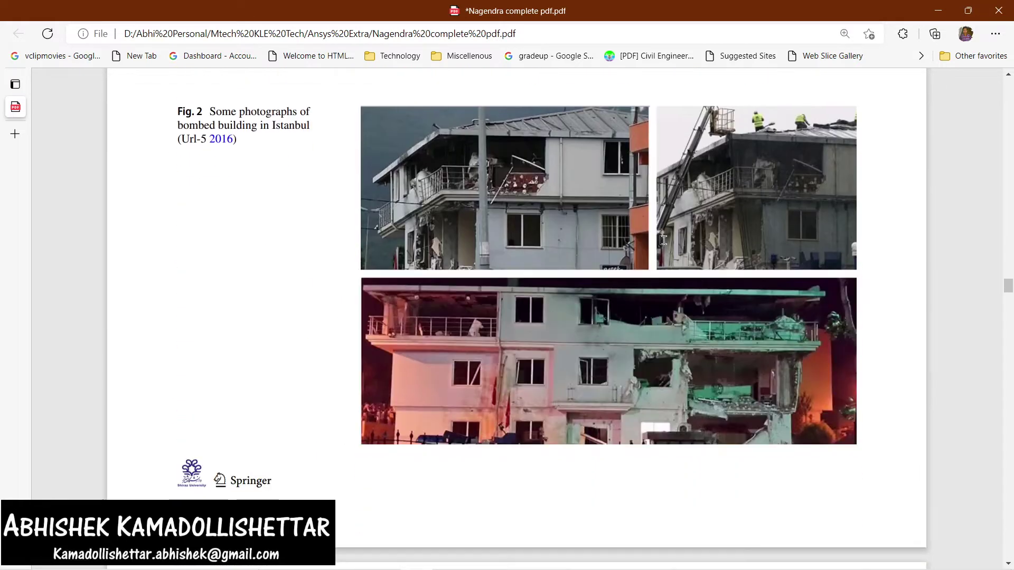
mouse_move(608, 86)
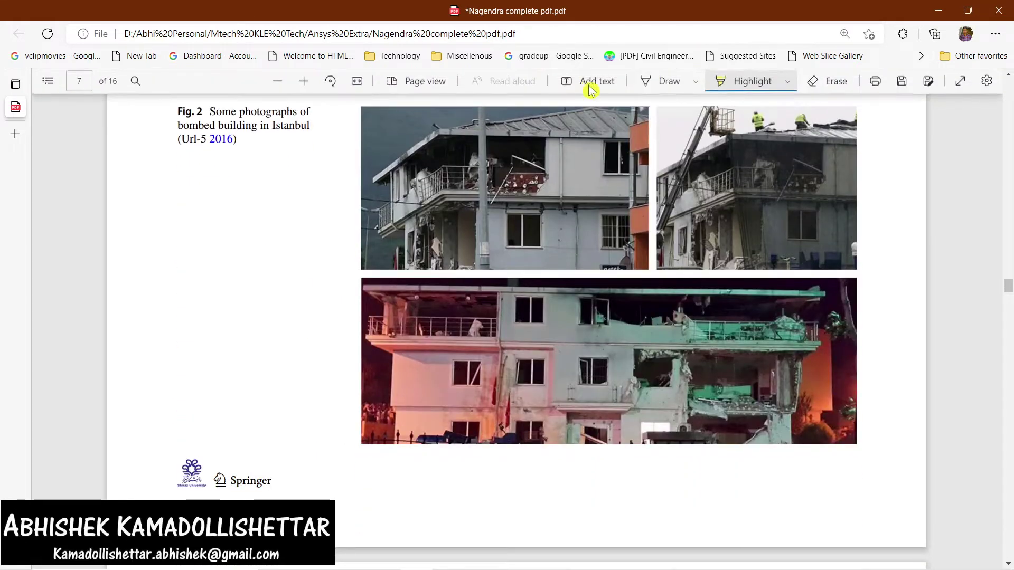
left_click(665, 83)
scroll(687, 158, "up", 2)
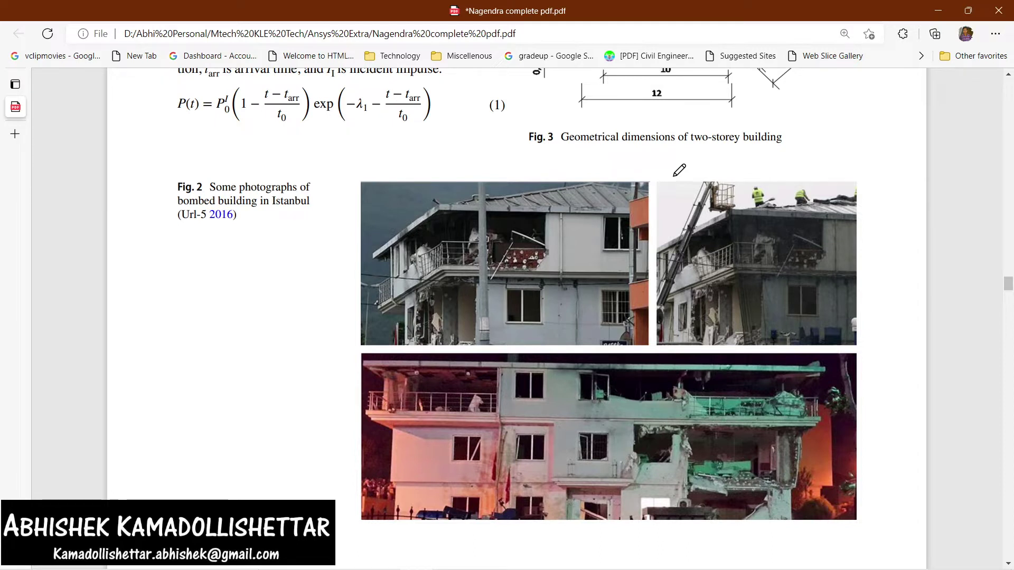
scroll(663, 295, "down", 2)
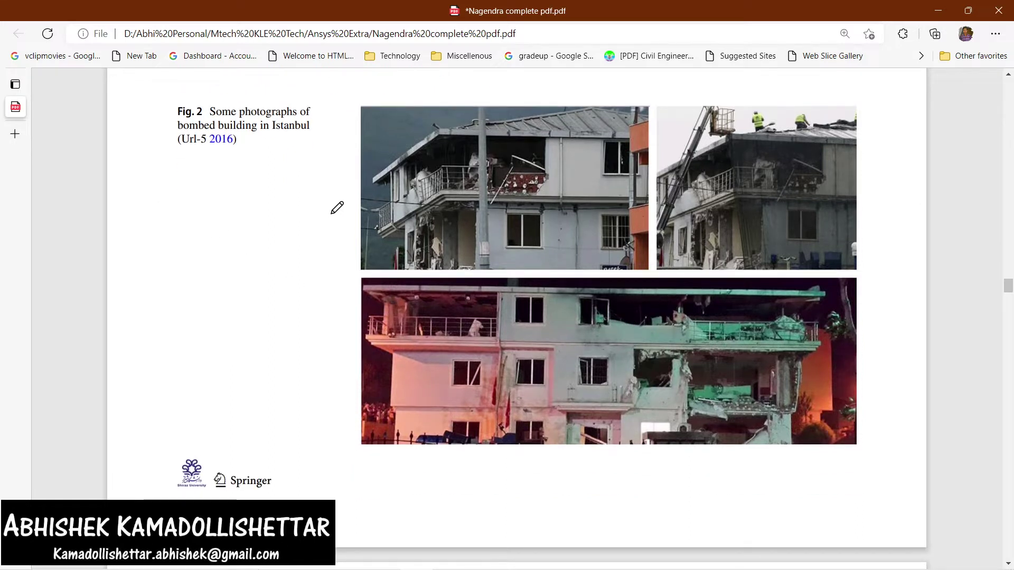
scroll(332, 212, "up", 2)
left_click(272, 208)
left_click_drag(304, 207, 320, 210)
- Review the Fig. 3 building dimensions and go on to the member sizes and material description on page 8
scroll(502, 286, "up", 3)
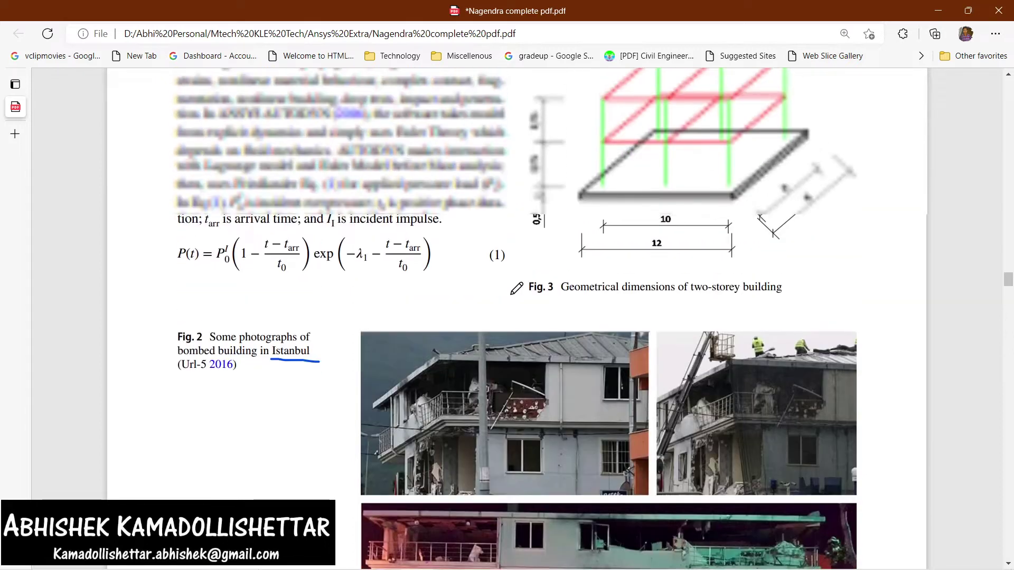
scroll(521, 288, "up", 2)
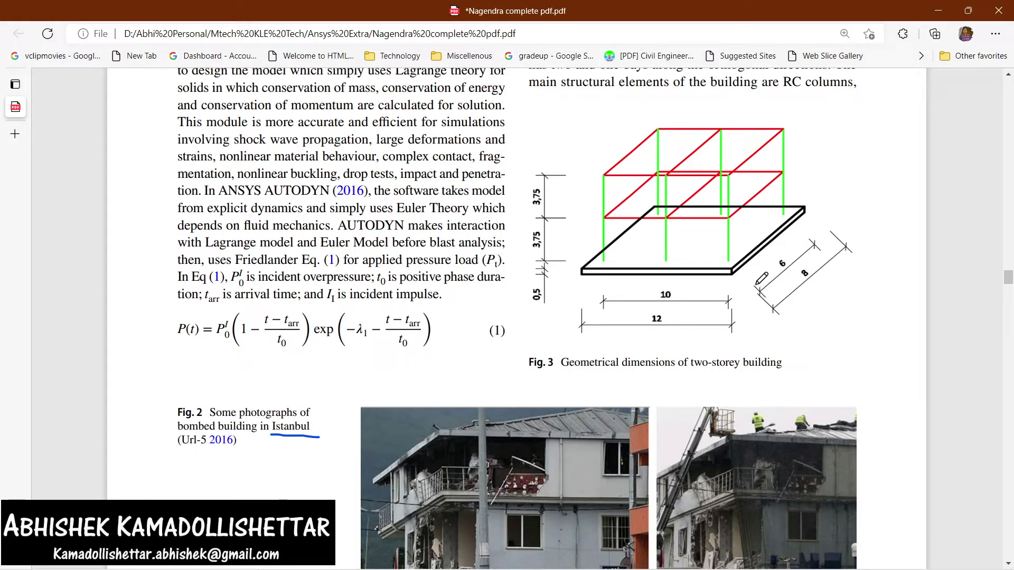
scroll(762, 279, "up", 3)
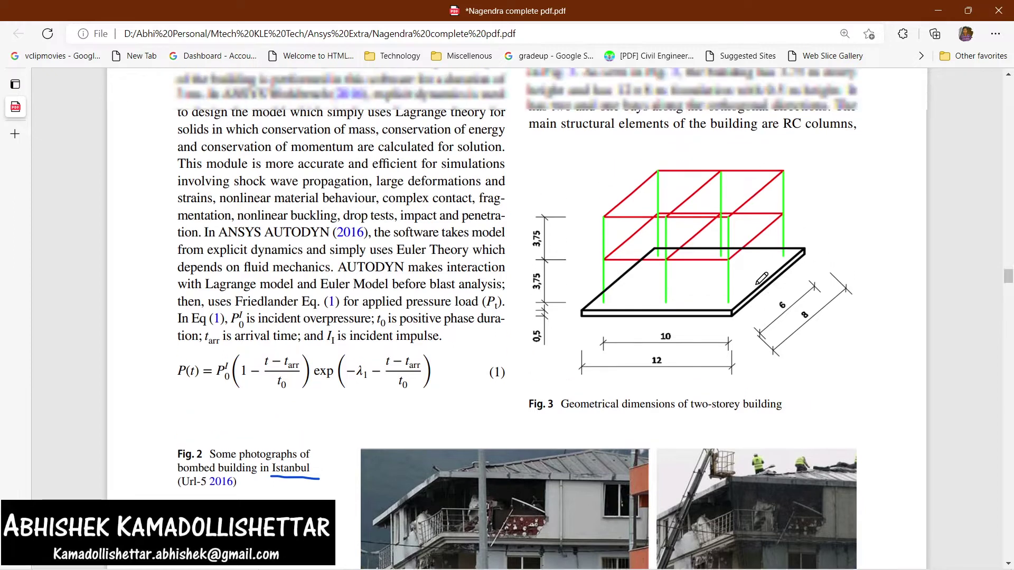
scroll(761, 278, "down", 10)
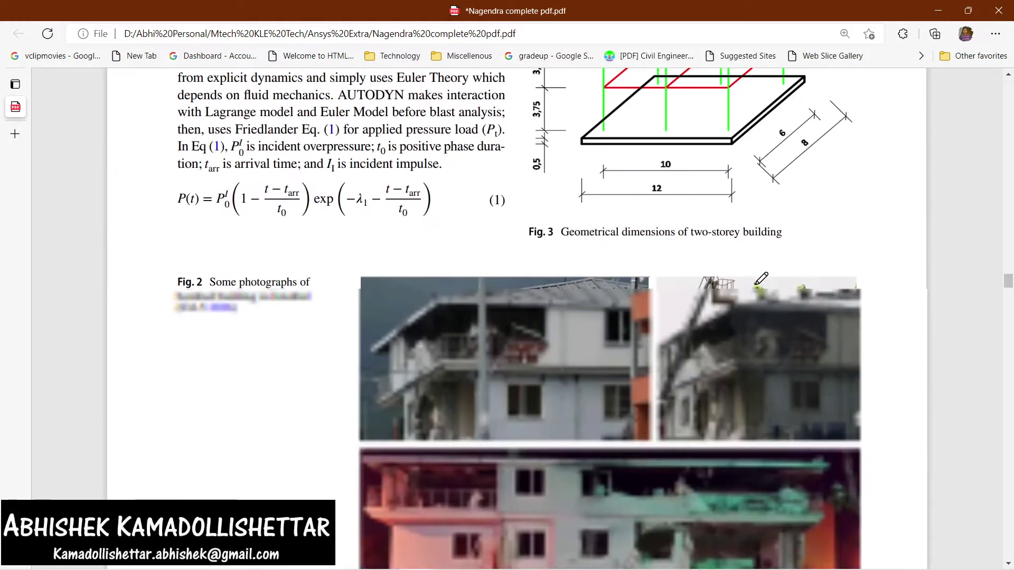
scroll(761, 278, "down", 7)
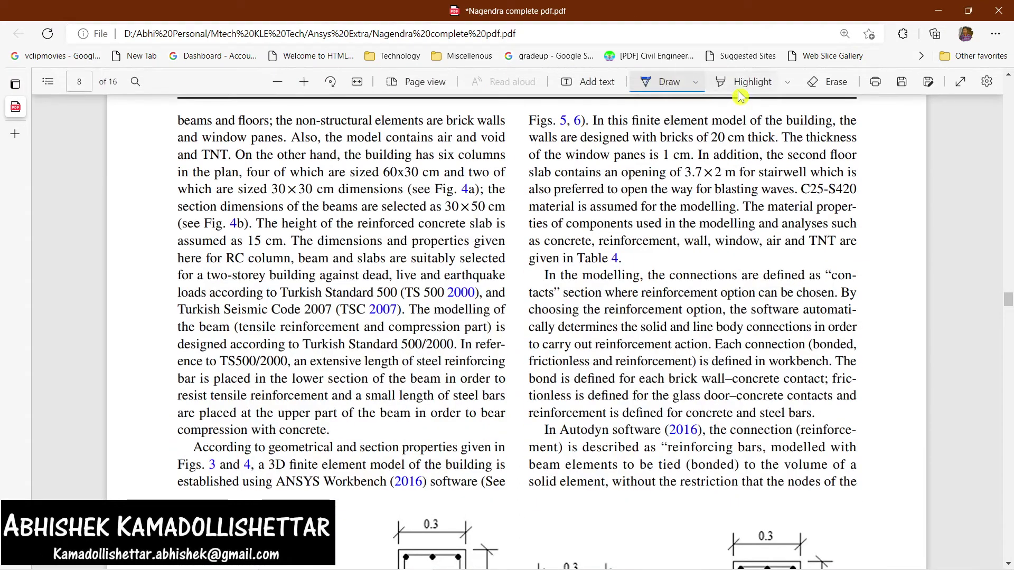
- Highlight "non-structural elements are brick walls" and "model contains air and void and TNT" in the opening paragraph of page 8
left_click(739, 90)
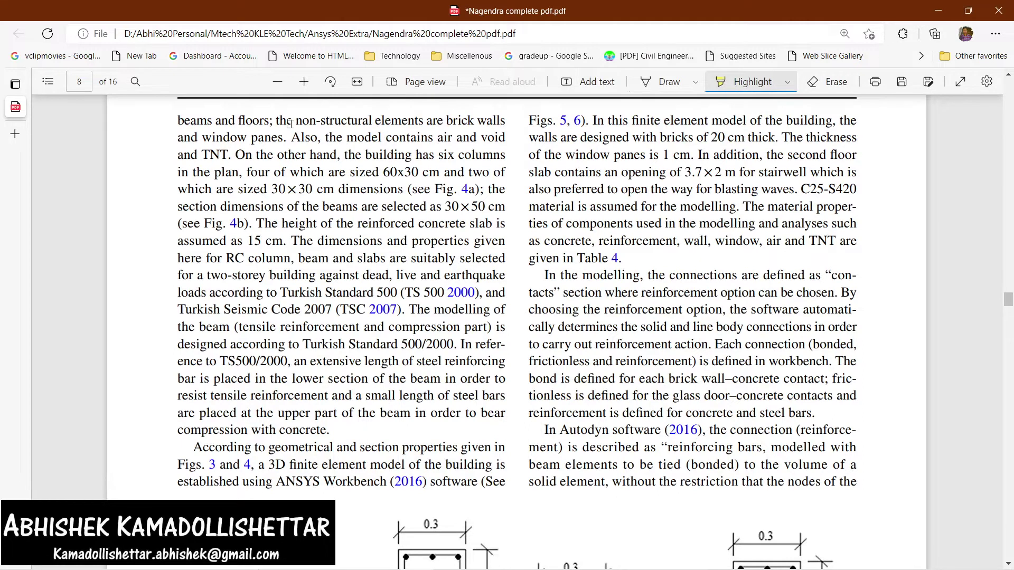
left_click_drag(296, 123, 504, 124)
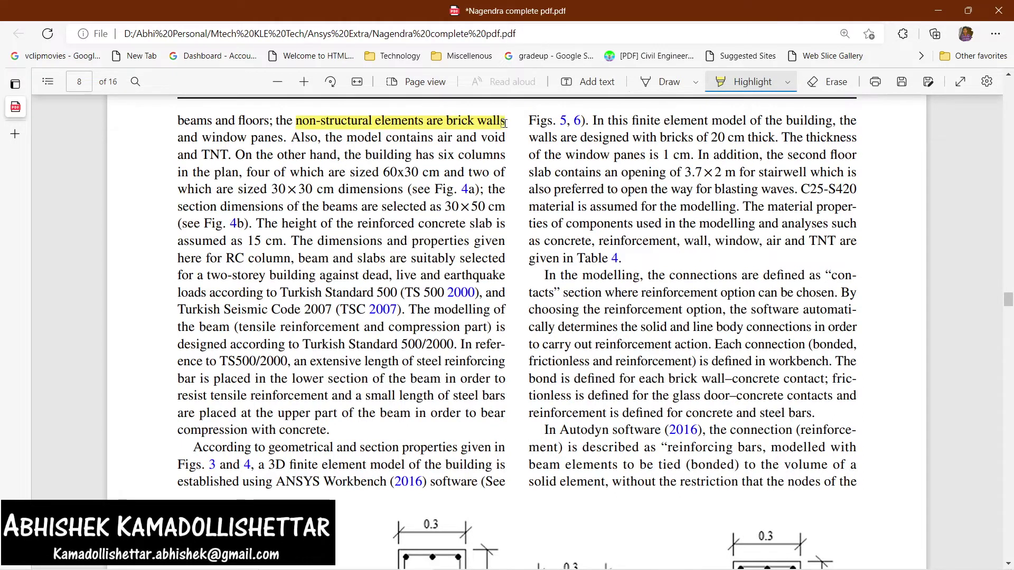
scroll(362, 195, "up", 3)
scroll(398, 270, "down", 2)
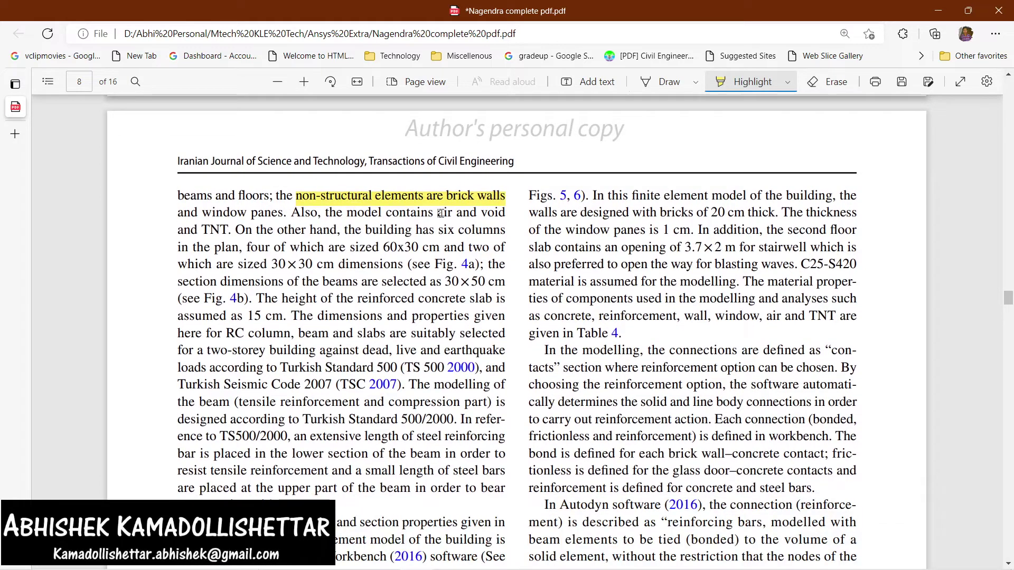
left_click_drag(344, 212, 505, 213)
left_click_drag(178, 230, 229, 231)
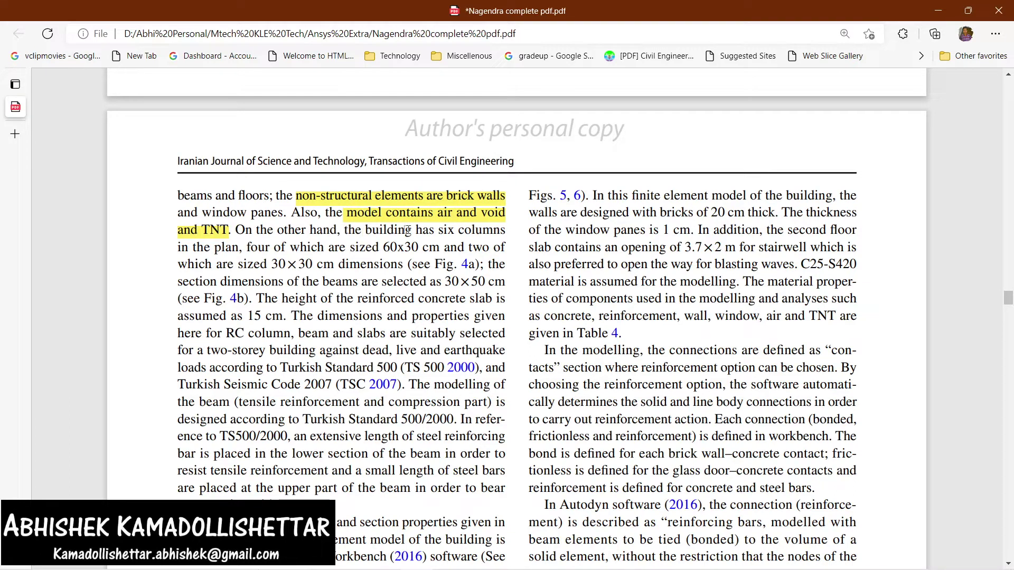
- Highlight the phrases giving the building's six columns, four sized 60x30 cm, and the ones of 30×30 cm dimensions
left_click_drag(365, 230, 505, 231)
left_click_drag(175, 250, 442, 247)
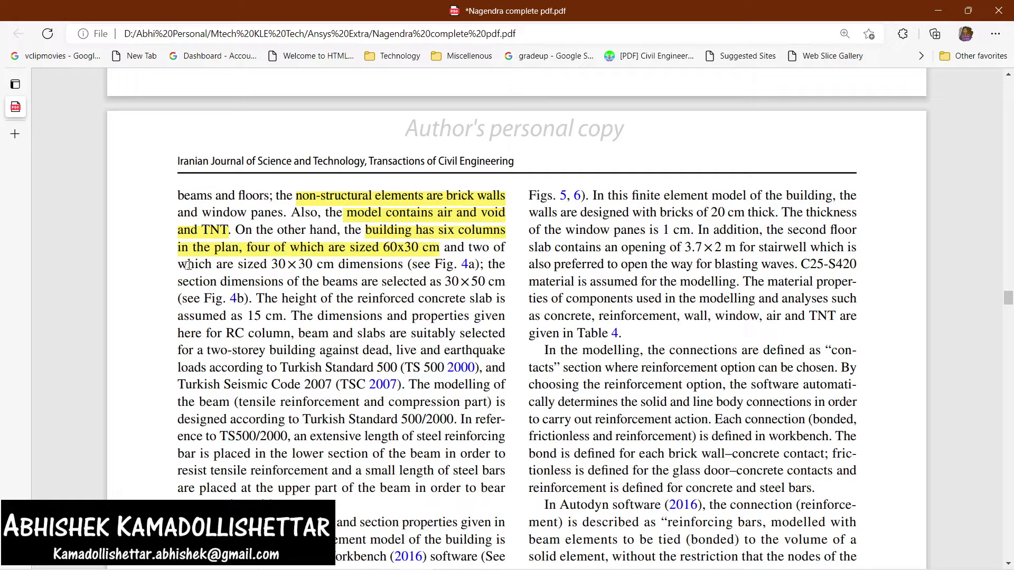
left_click_drag(175, 265, 404, 263)
- Handwrite an "E" beside the Fig. 4 caption and draw a long tick mark across the 0.3 × 0.6 column section
scroll(405, 263, "down", 5)
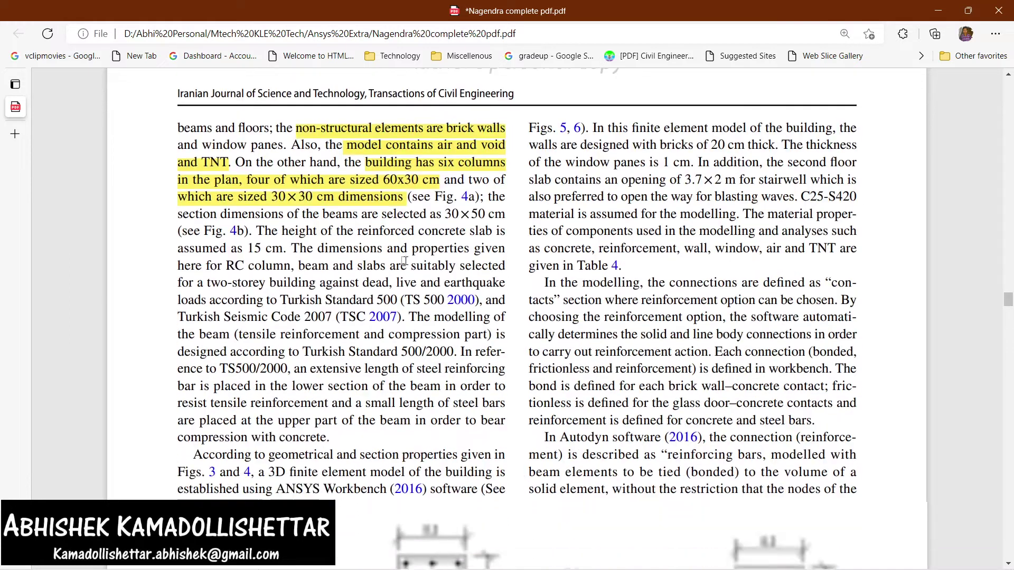
scroll(405, 265, "down", 6)
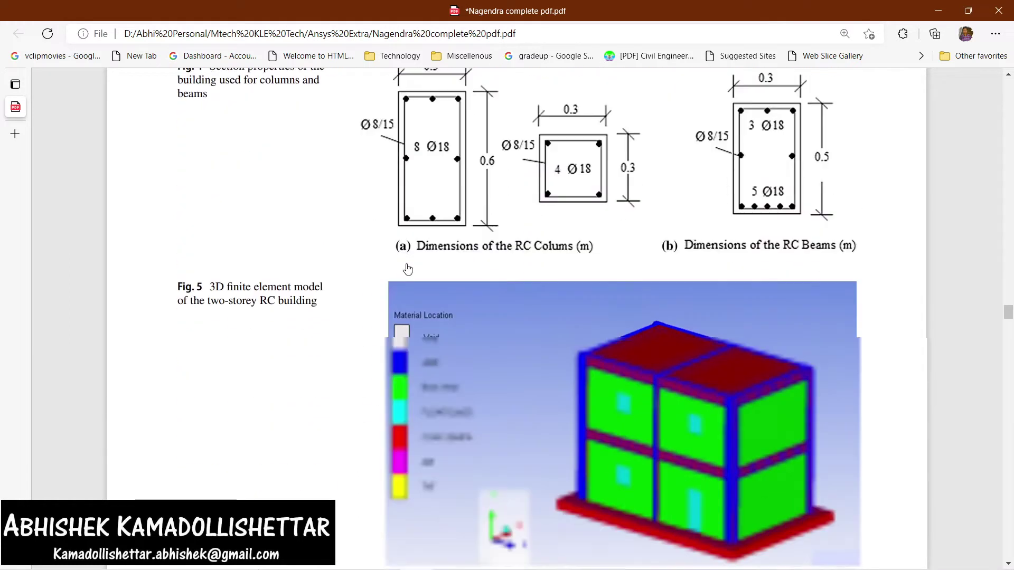
scroll(407, 267, "up", 3)
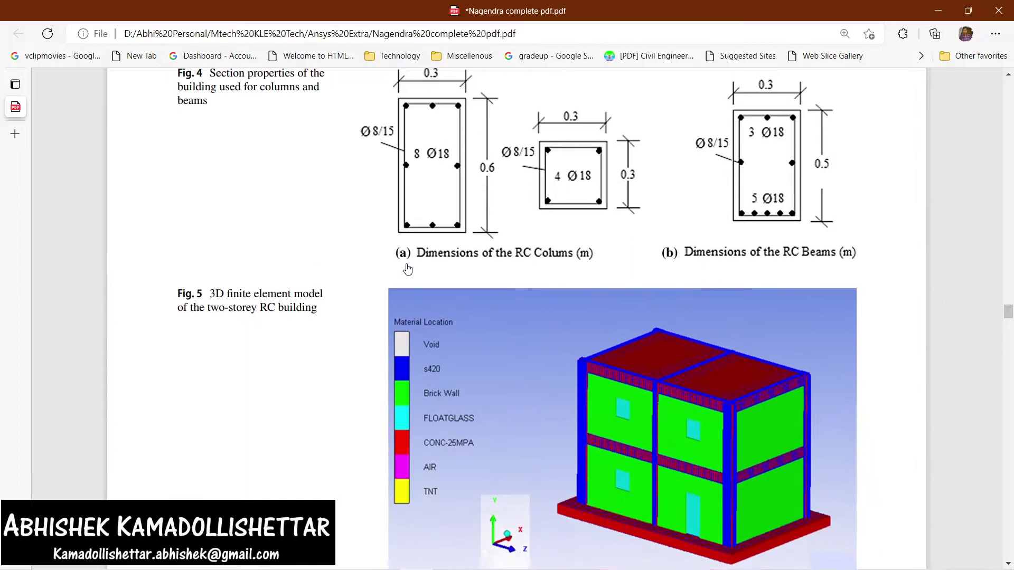
scroll(410, 267, "down", 2)
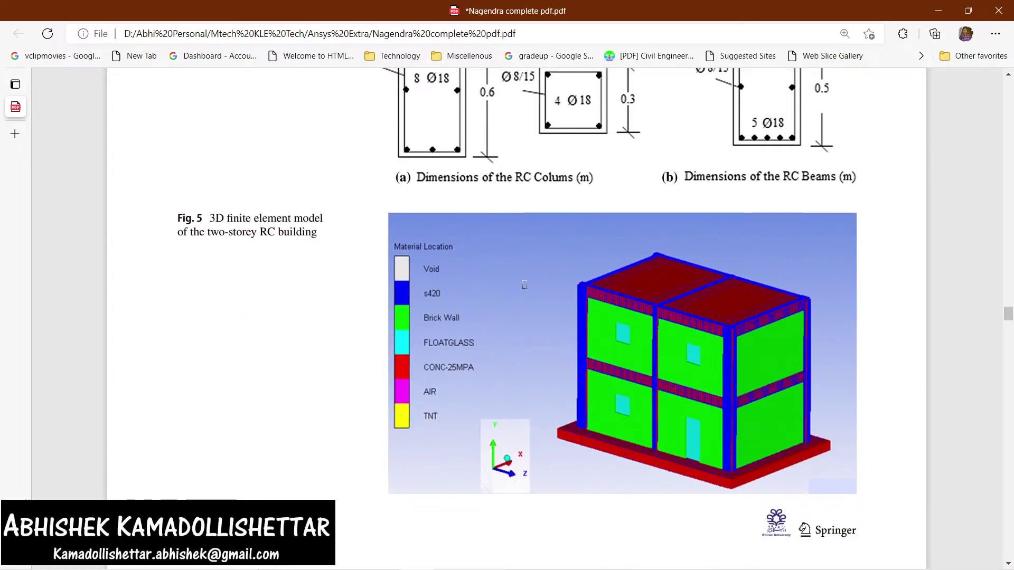
scroll(525, 285, "up", 5)
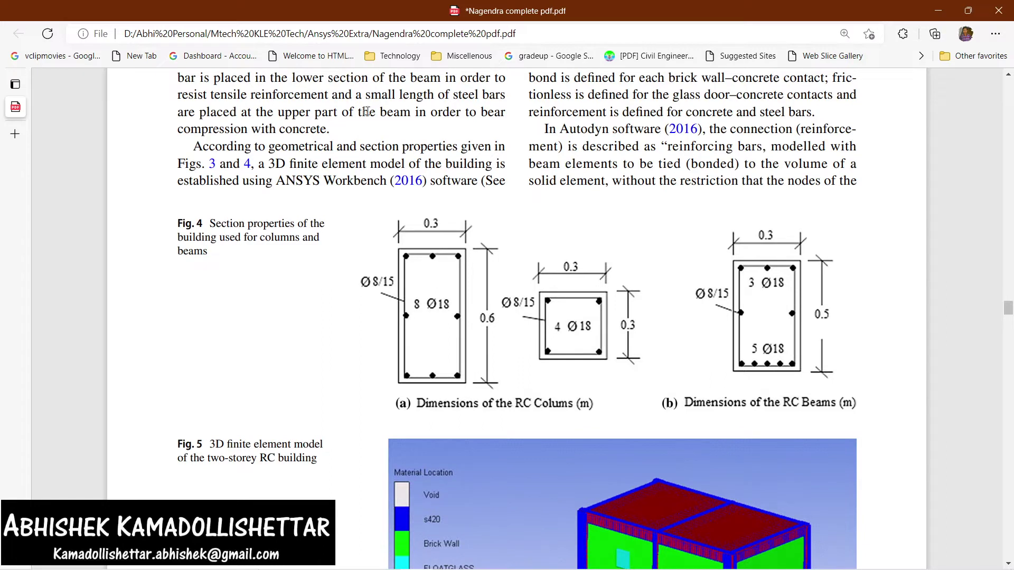
left_click(666, 82)
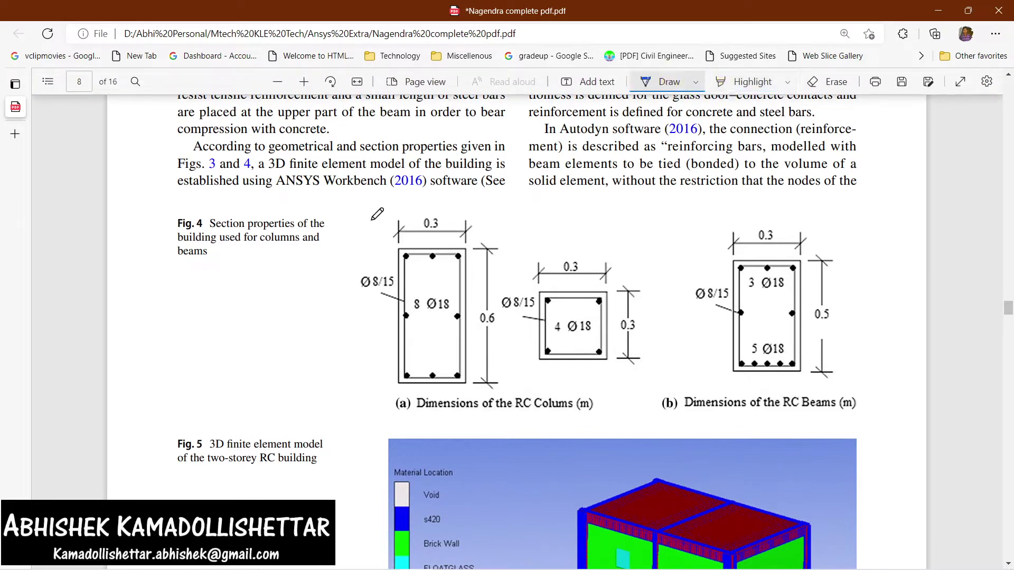
mouse_move(342, 229)
left_mouse_down()
mouse_move(345, 249)
mouse_move(361, 214)
mouse_move(343, 242)
mouse_move(359, 244)
left_mouse_up()
left_click_drag(318, 318, 509, 262)
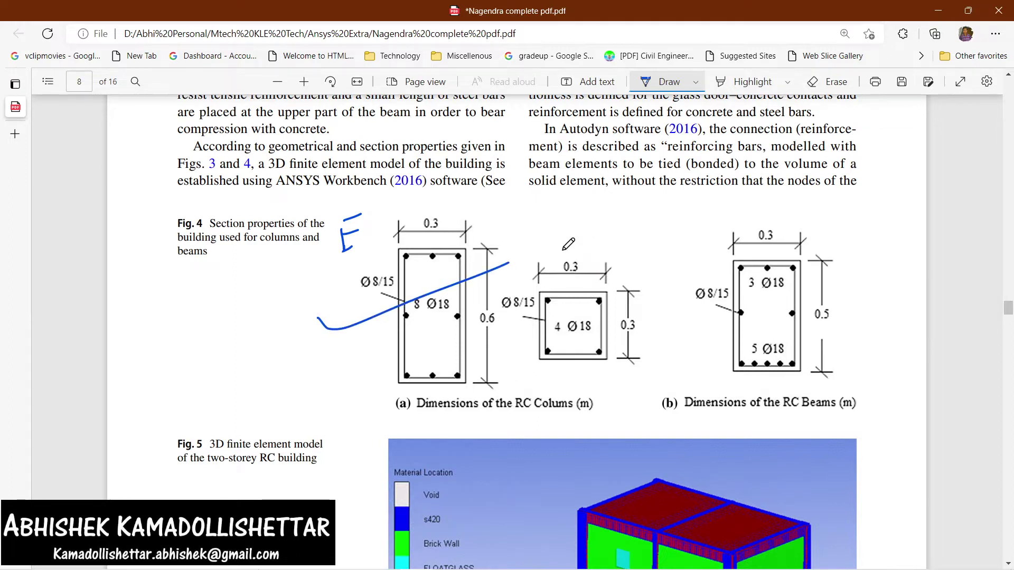
- Circle the middle column in Fig. 5 and draw freehand arrows linking the middle column, corner column and roof beam with their Fig. 4 sections
scroll(581, 288, "down", 1)
scroll(581, 287, "down", 3)
mouse_move(660, 376)
left_mouse_down()
mouse_move(629, 417)
mouse_move(651, 529)
mouse_move(681, 489)
mouse_move(667, 376)
mouse_move(621, 224)
mouse_move(616, 236)
left_mouse_up()
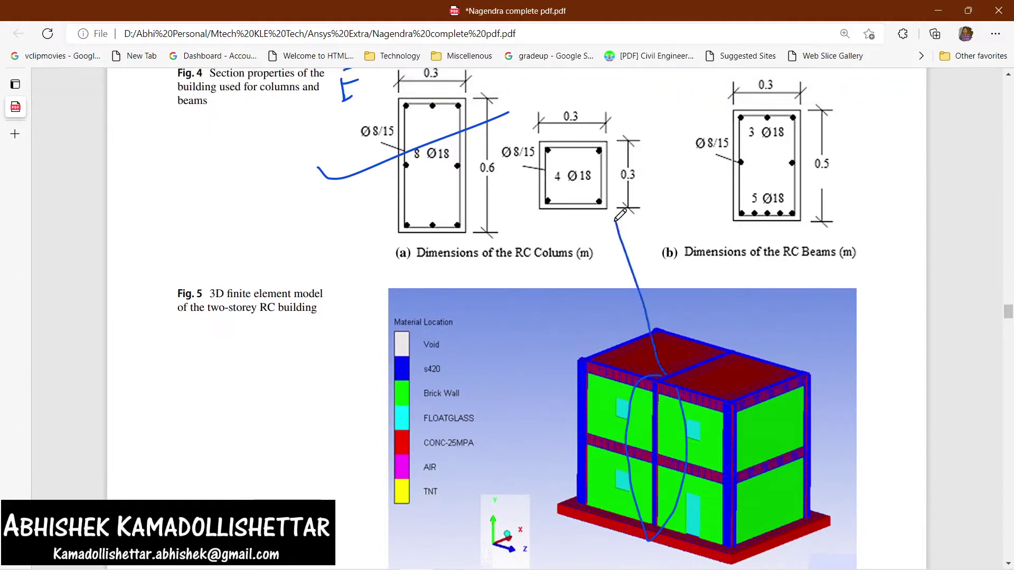
mouse_move(581, 360)
left_mouse_down()
mouse_move(550, 304)
mouse_move(490, 242)
mouse_move(485, 264)
mouse_move(497, 258)
left_mouse_up()
scroll(581, 285, "up", 2)
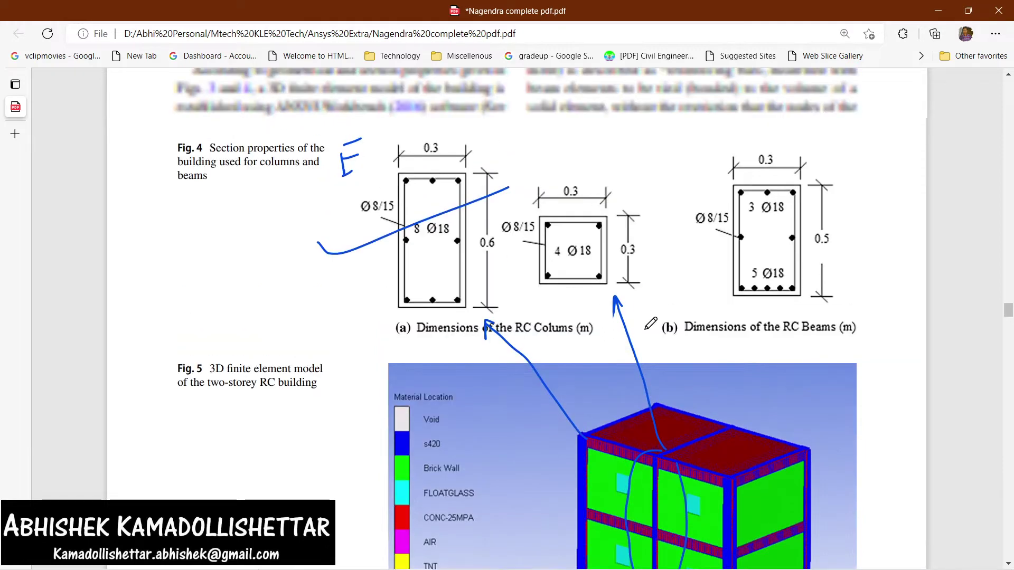
scroll(669, 321, "down", 2)
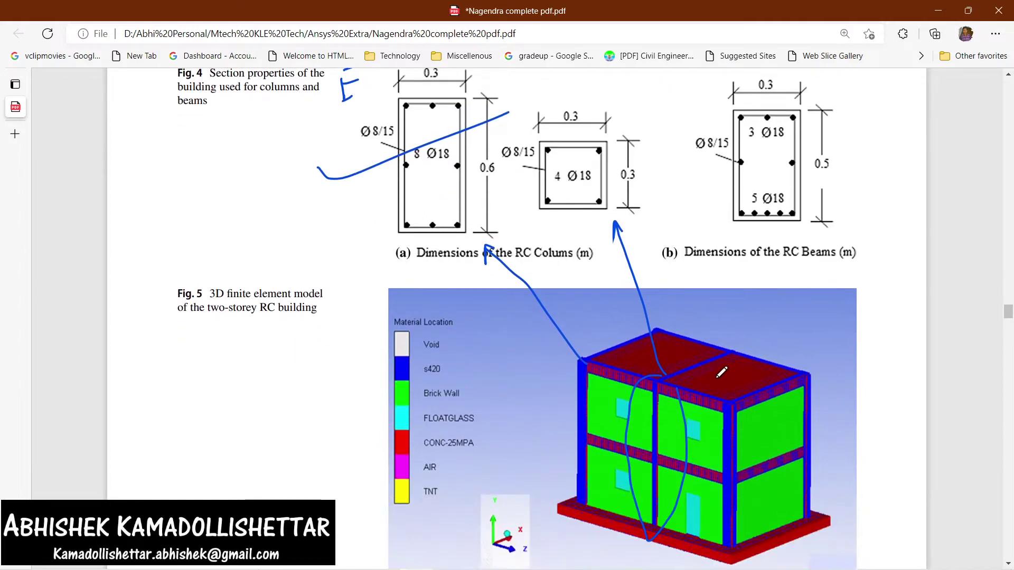
scroll(721, 372, "up", 2)
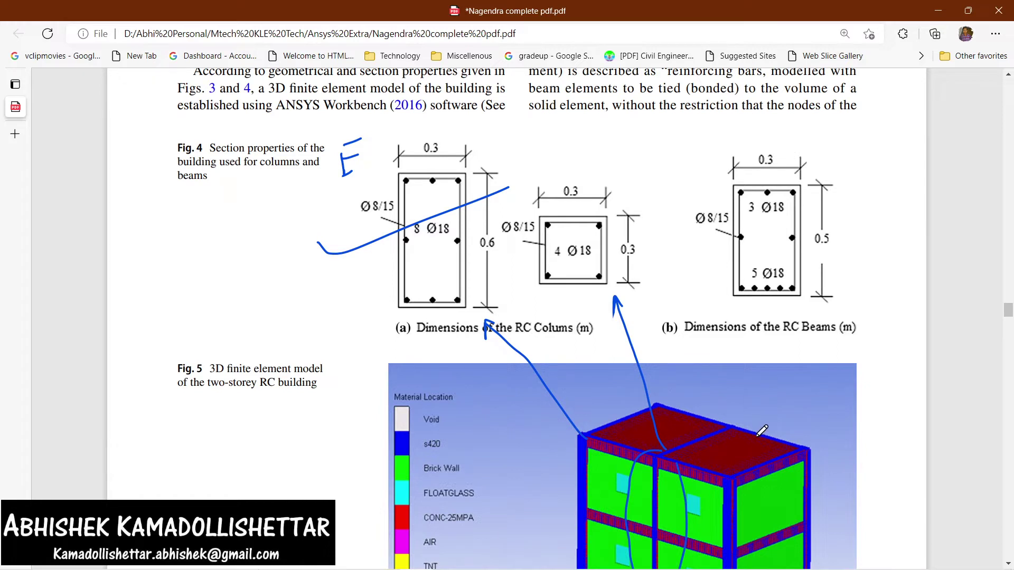
mouse_move(757, 436)
left_mouse_down()
mouse_move(805, 376)
mouse_move(833, 271)
left_mouse_up()
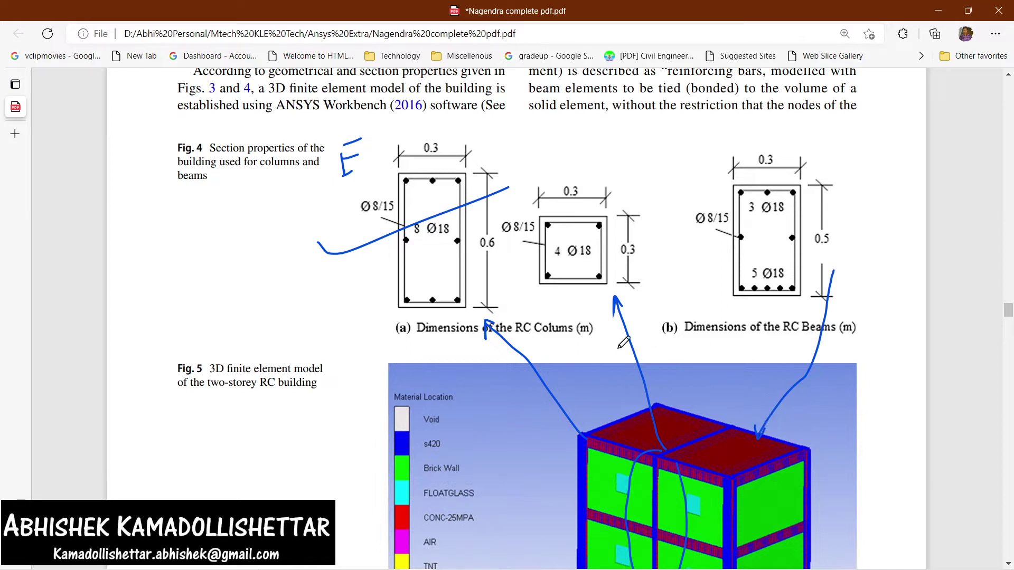
- Highlight the slab height "15 cm." and the design code references "Turkish Standard 500 (TS 500" and "Turkish Standard 500/2000."
scroll(602, 343, "up", 3)
scroll(602, 343, "up", 3)
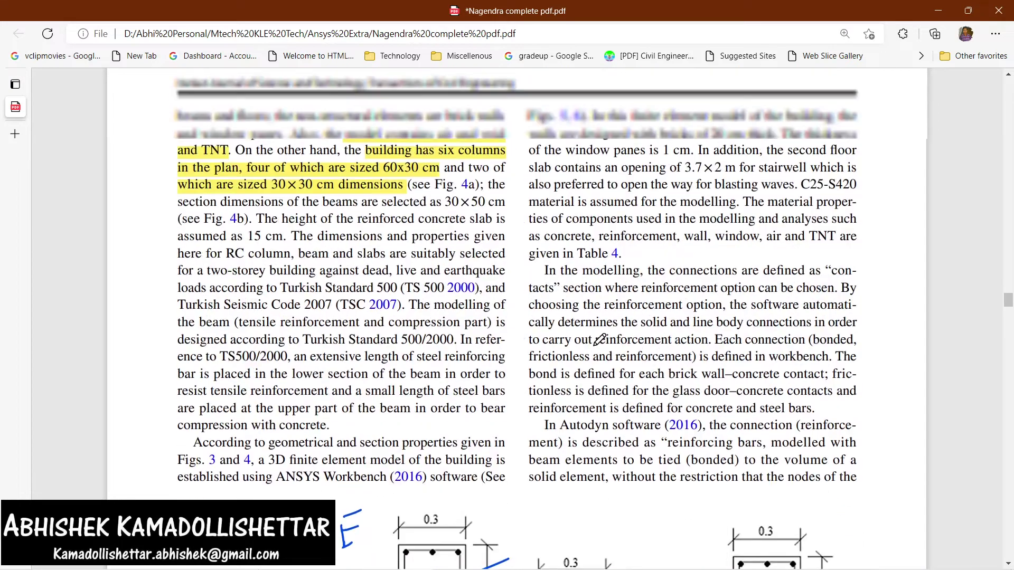
left_click(750, 81)
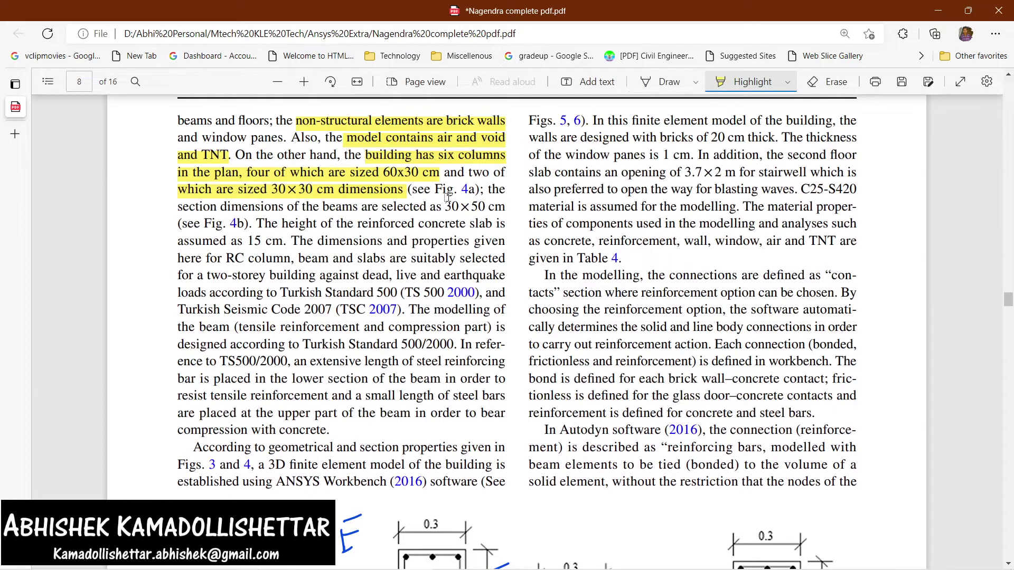
scroll(793, 378, "down", 4)
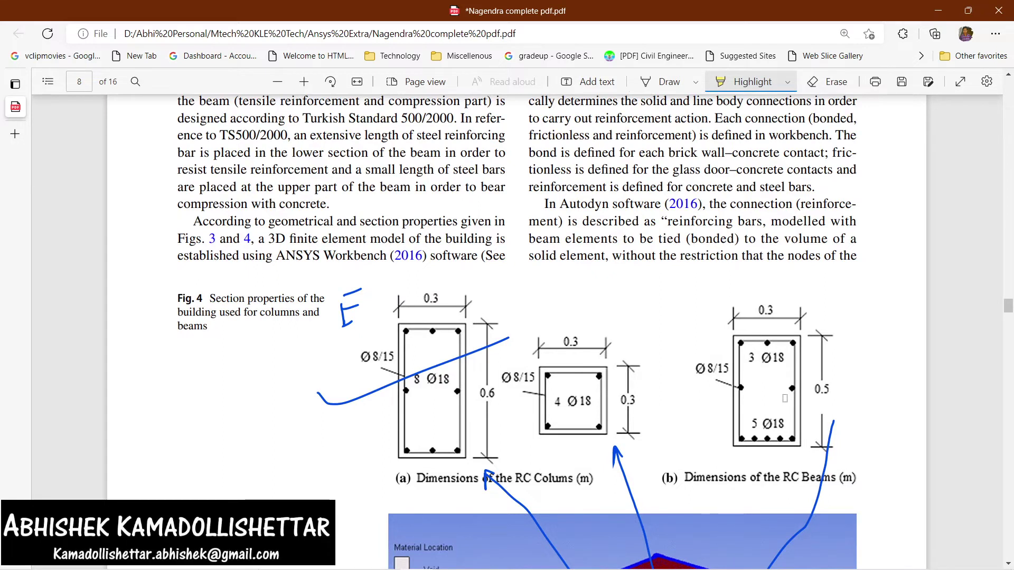
scroll(784, 376, "down", 2, "ctrl")
scroll(766, 391, "up", 2)
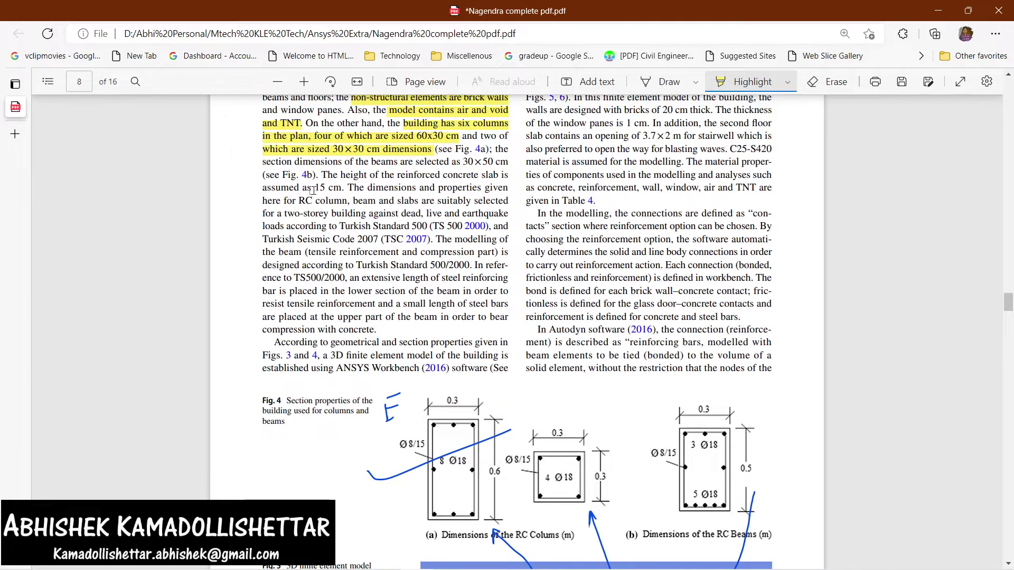
left_click_drag(312, 188, 344, 189)
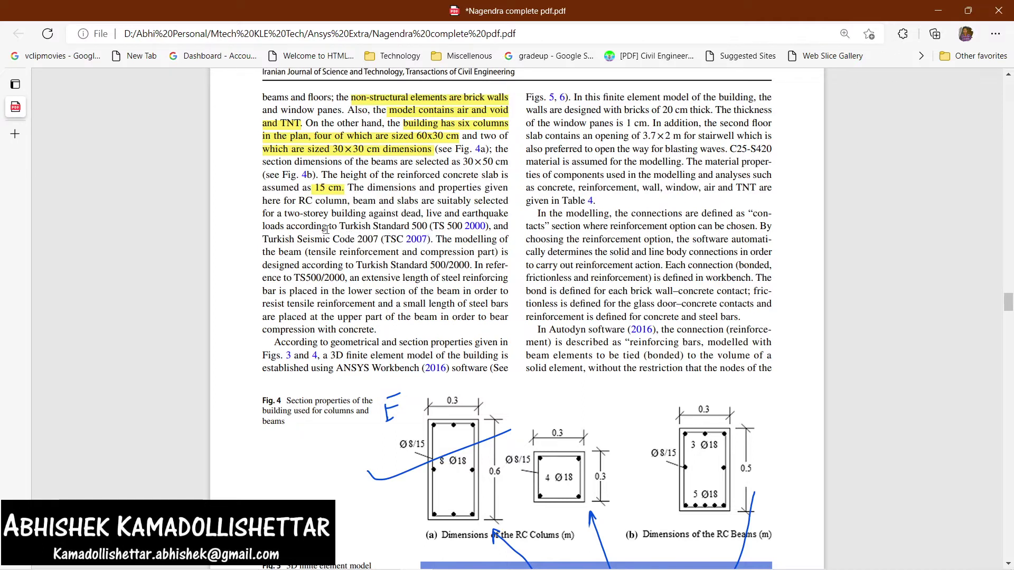
left_click_drag(345, 227, 469, 227)
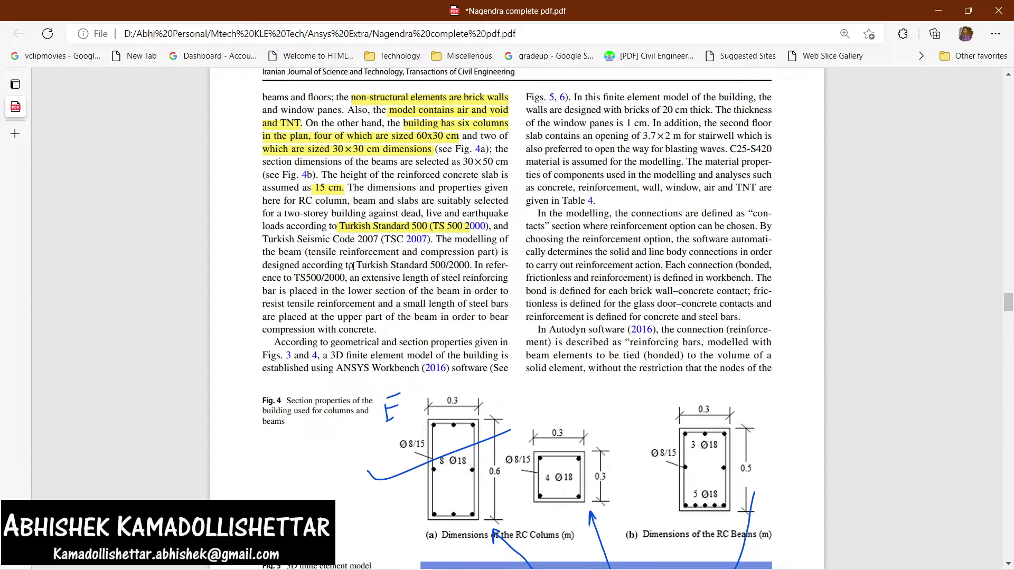
left_click_drag(370, 266, 471, 266)
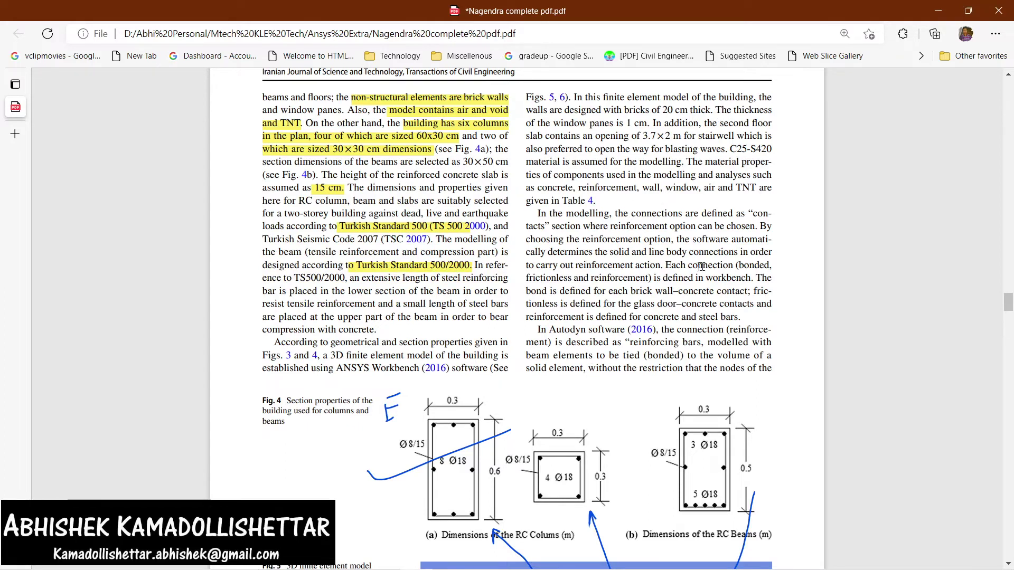
- Highlight "bricks of 20 cm thick.", "thickness of the window panes is 1 cm." and the second floor's "3.7×2 m for stairwell" opening
scroll(703, 252, "down", 7)
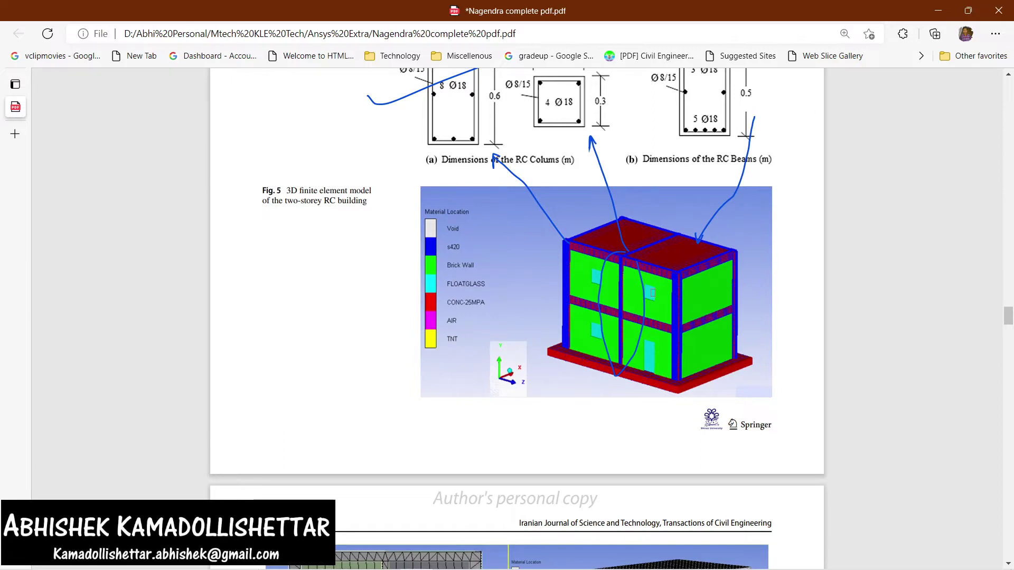
scroll(653, 294, "up", 5)
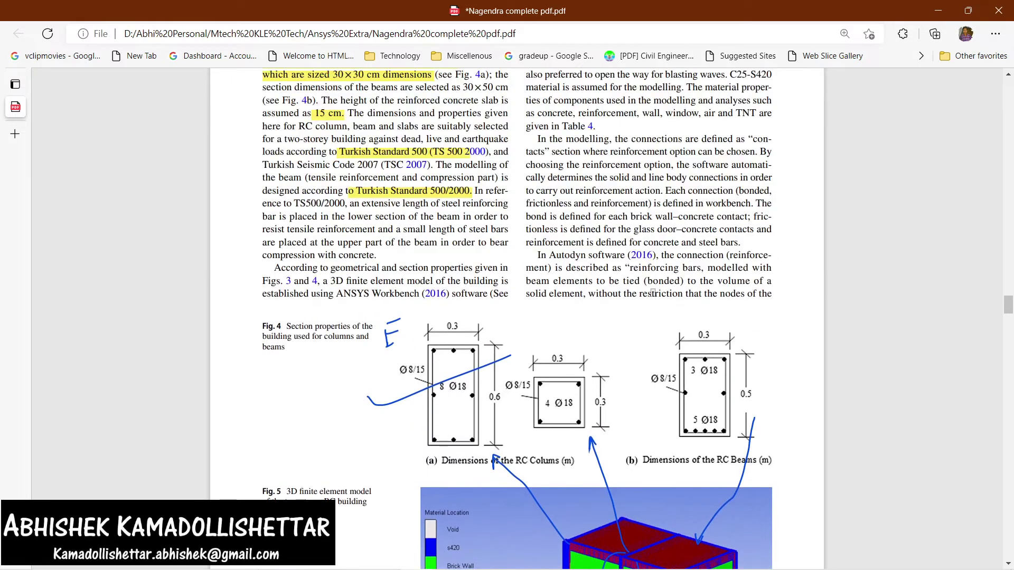
scroll(652, 293, "up", 3)
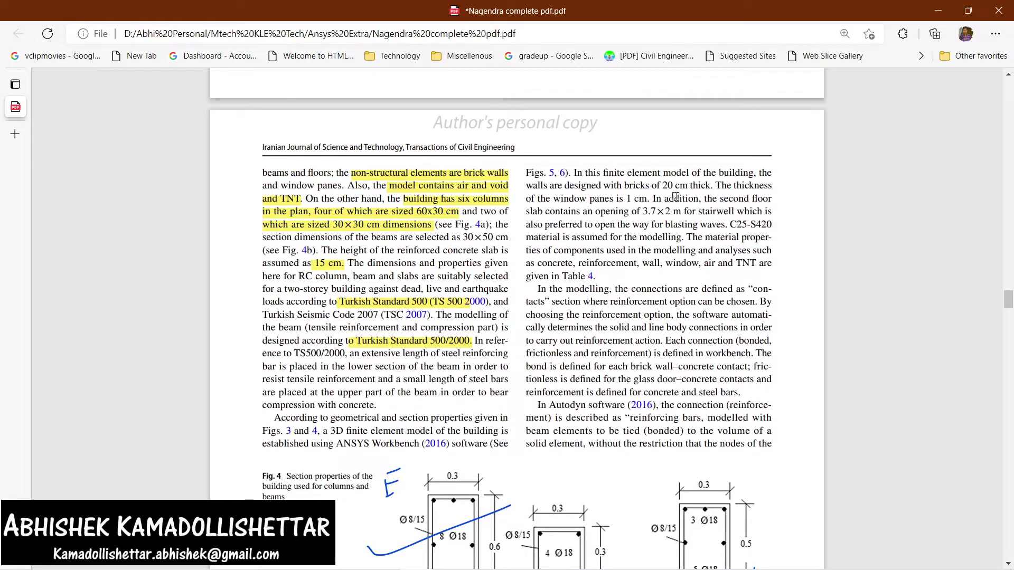
scroll(715, 212, "up", 1, "ctrl")
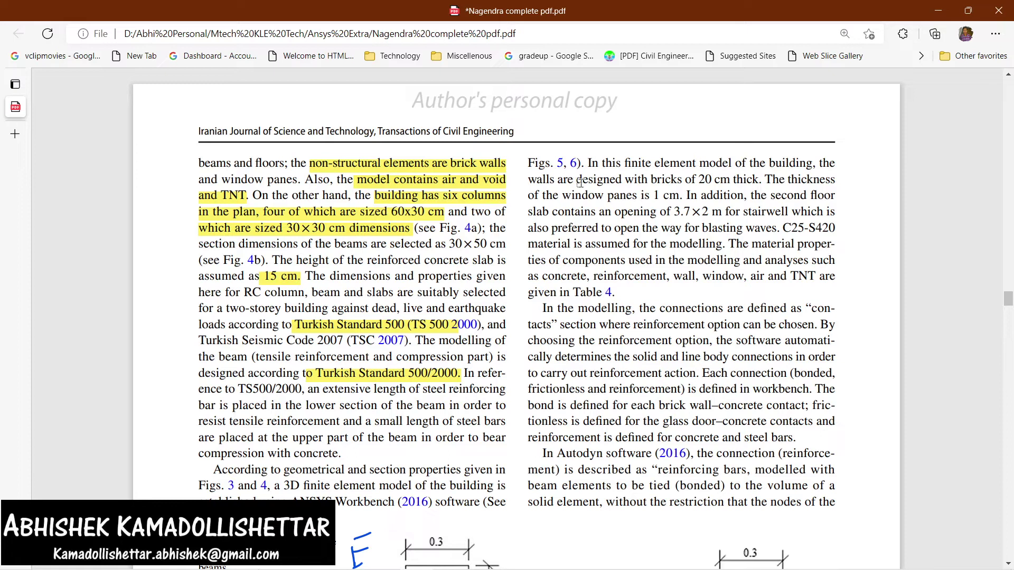
left_click_drag(651, 180, 682, 199)
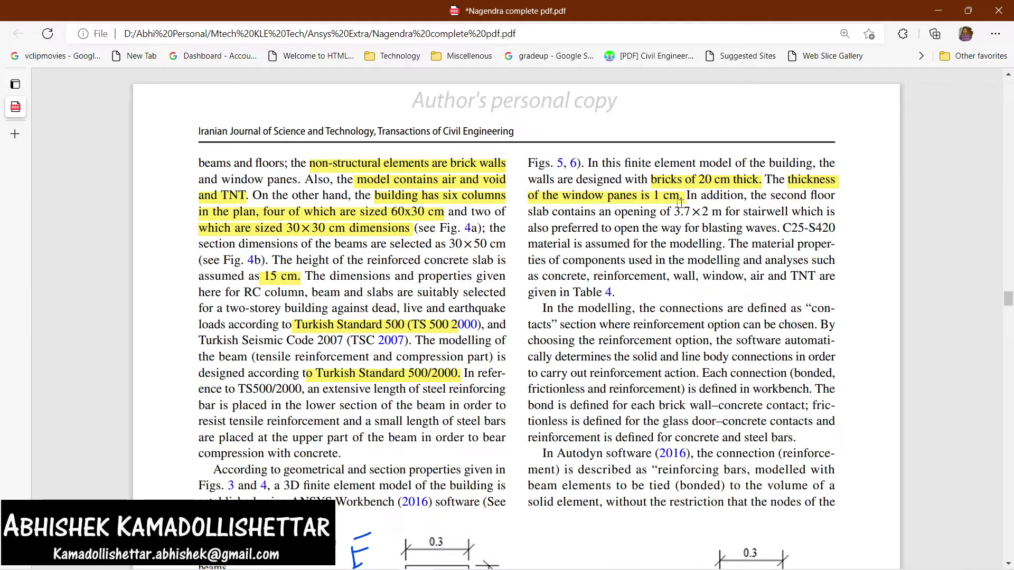
left_click_drag(677, 211, 834, 196)
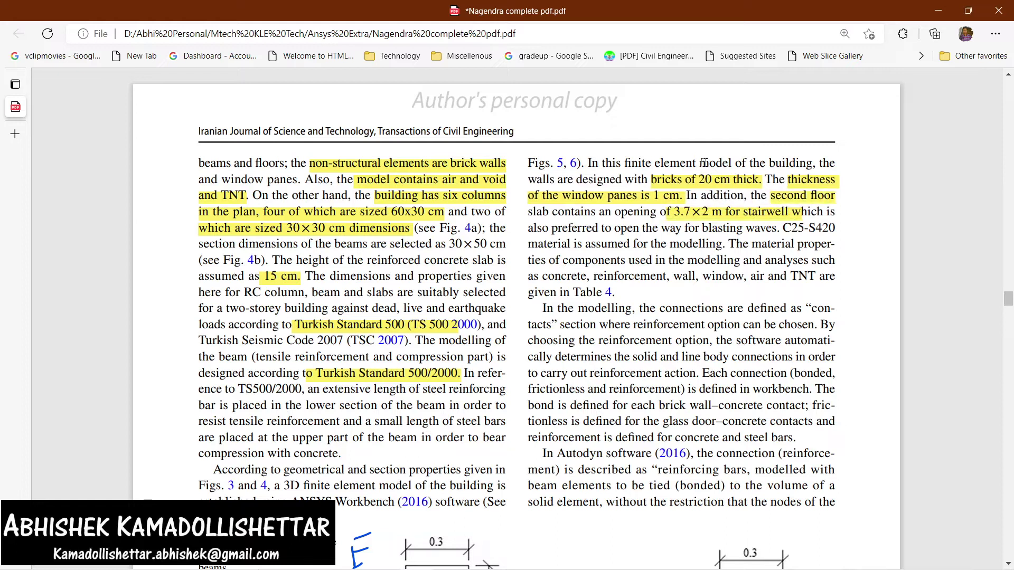
- Highlight the material grade "C25-S420" and the words "reinforcing bars" in the Autodyn connection description
scroll(701, 164, "down", 8)
scroll(701, 164, "up", 8)
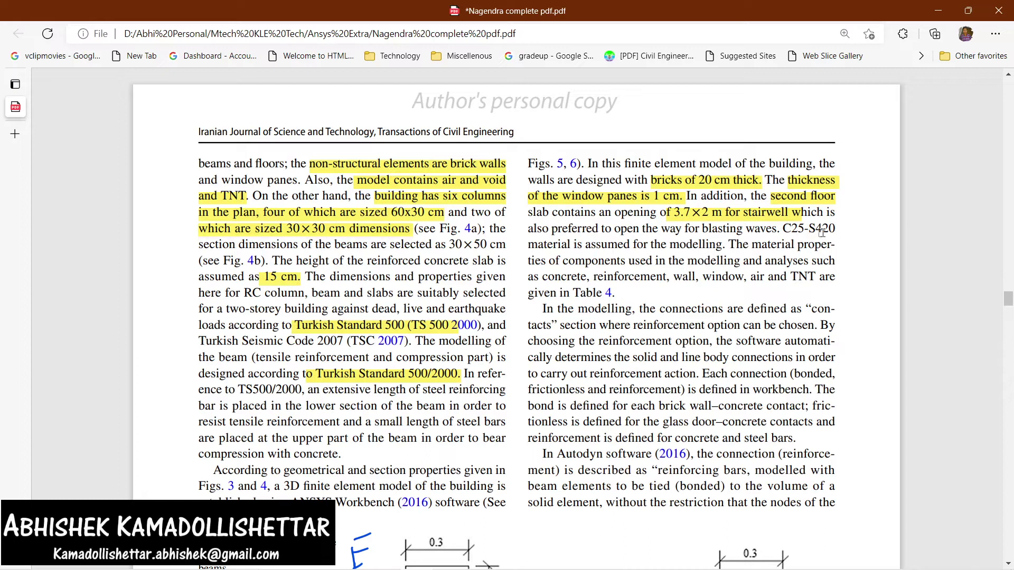
left_click_drag(795, 229, 835, 228)
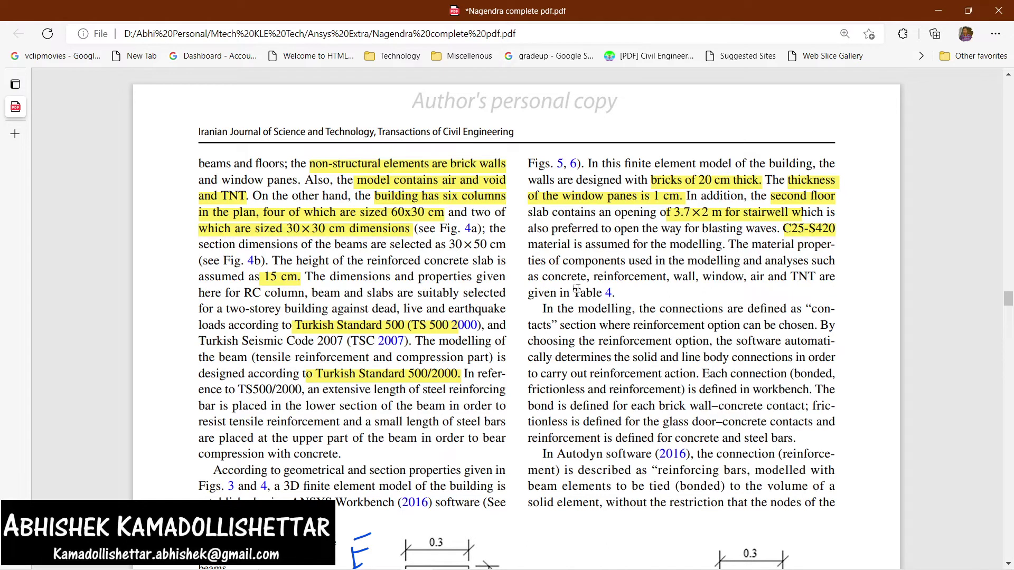
scroll(612, 307, "down", 6)
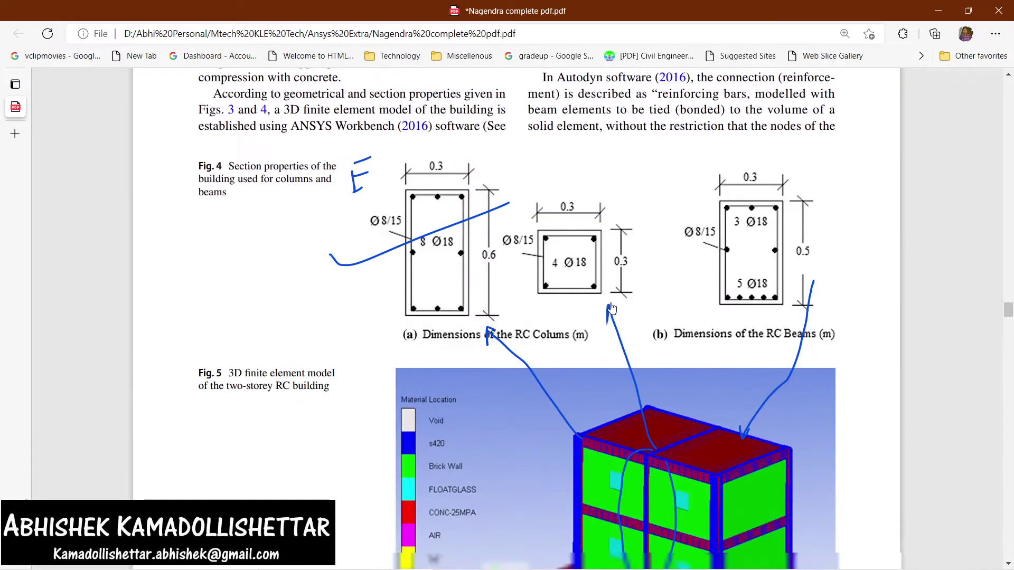
scroll(611, 309, "up", 4)
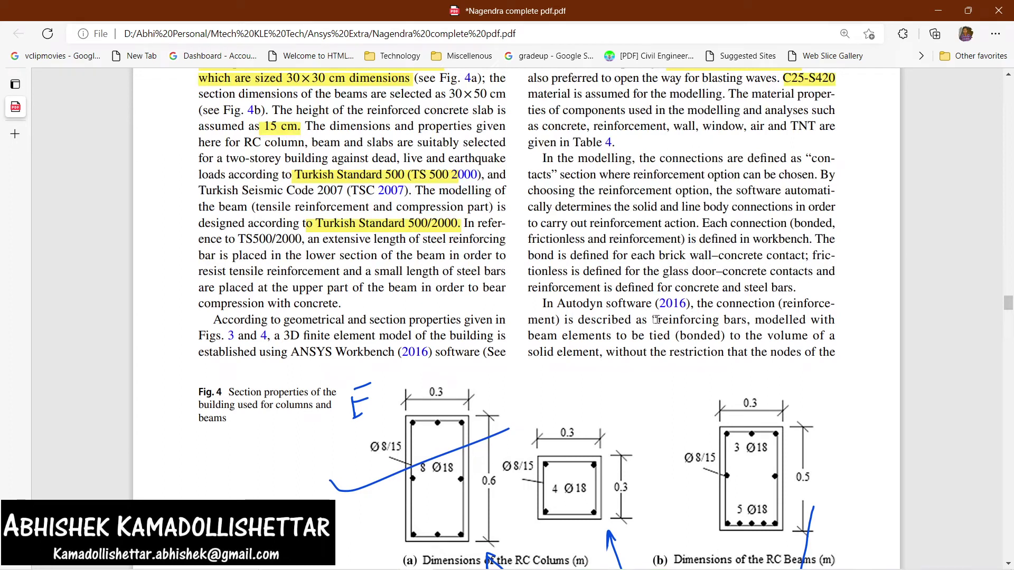
left_click_drag(658, 320, 746, 320)
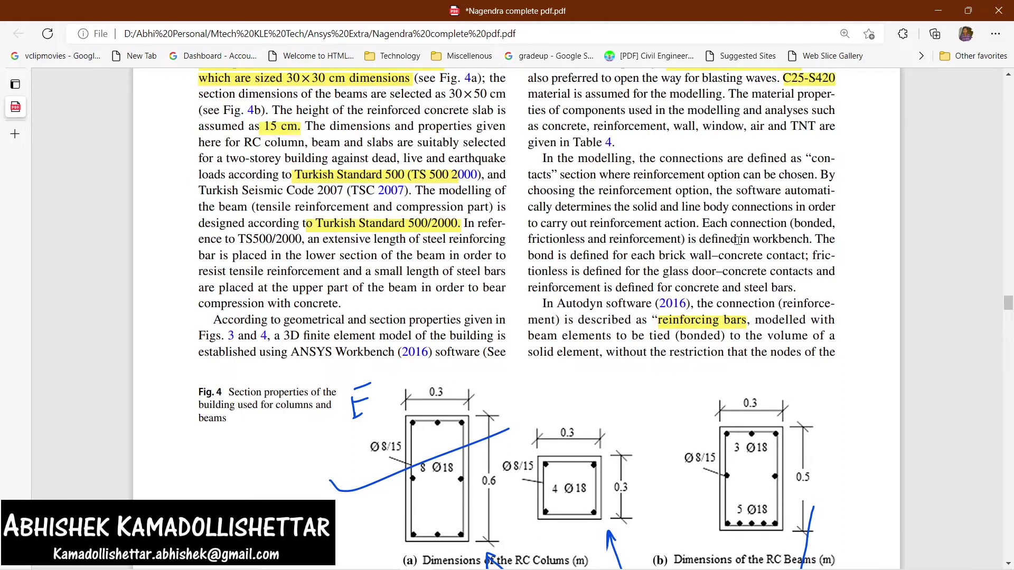
- Examine the Fig. 6 mesh models, the Table 4 material properties and the text on mesh sizes and TNT charge cases
scroll(738, 240, "down", 15)
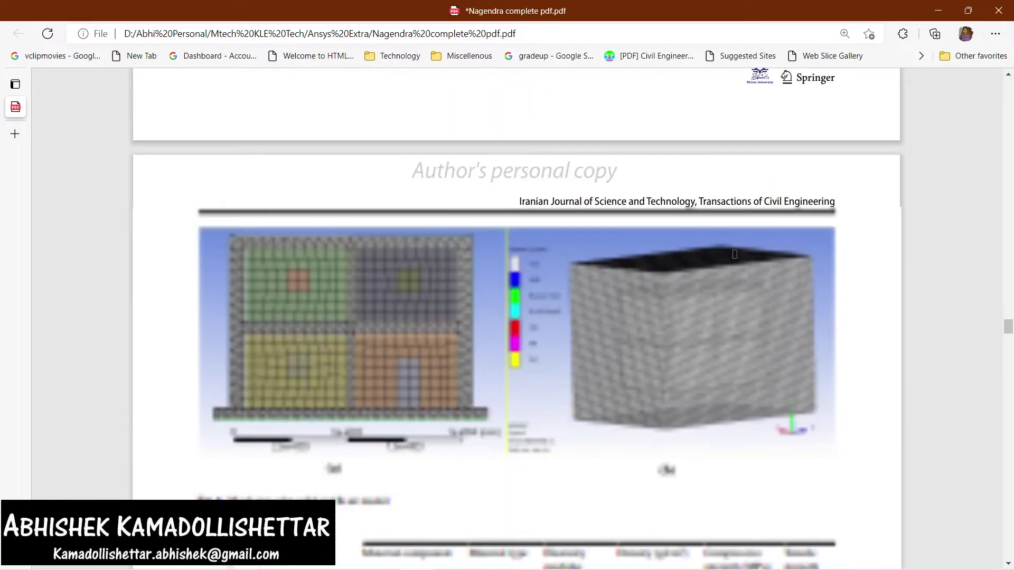
scroll(735, 254, "down", 7)
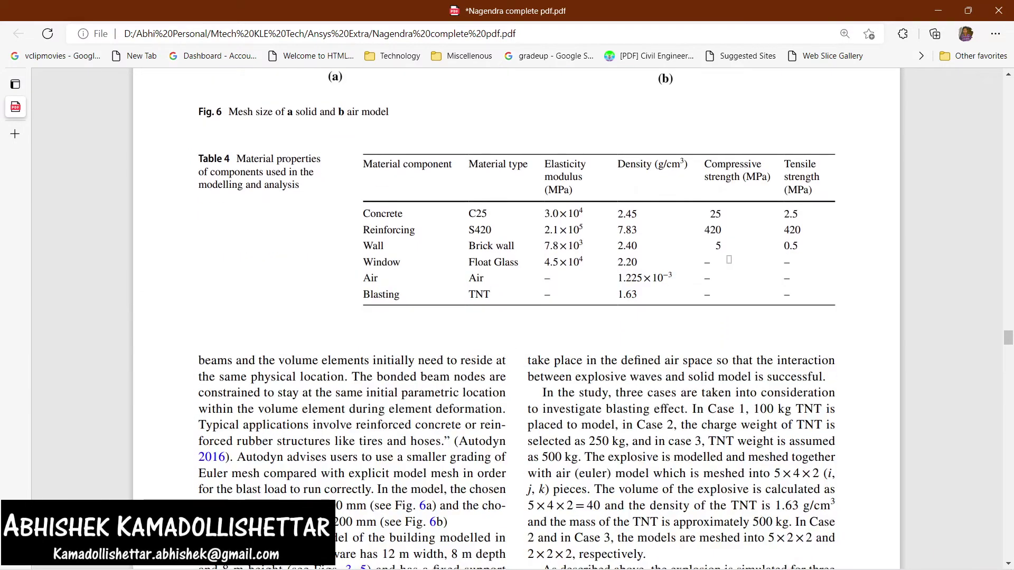
scroll(729, 259, "up", 1)
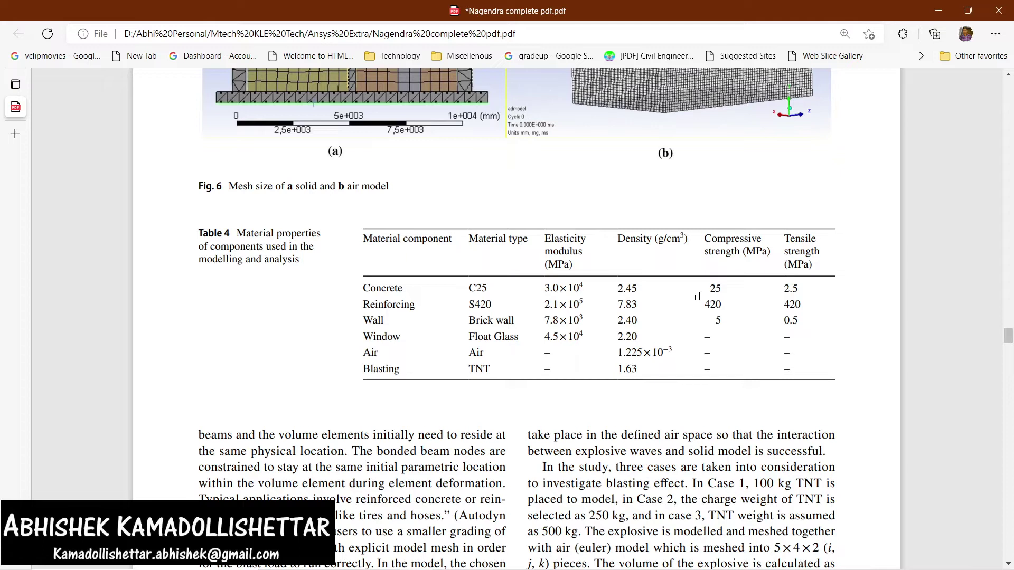
scroll(700, 296, "down", 3)
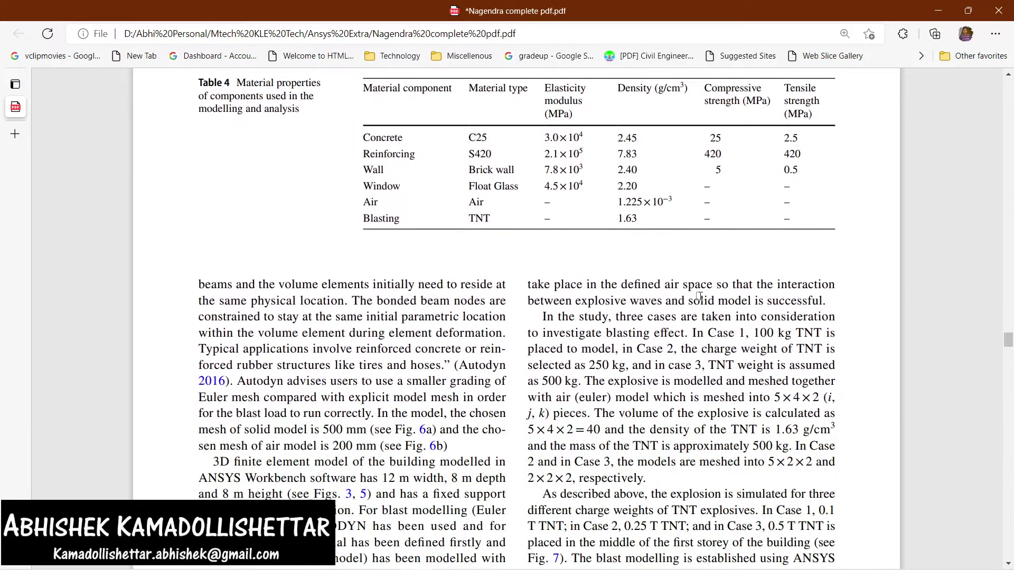
scroll(699, 296, "down", 7)
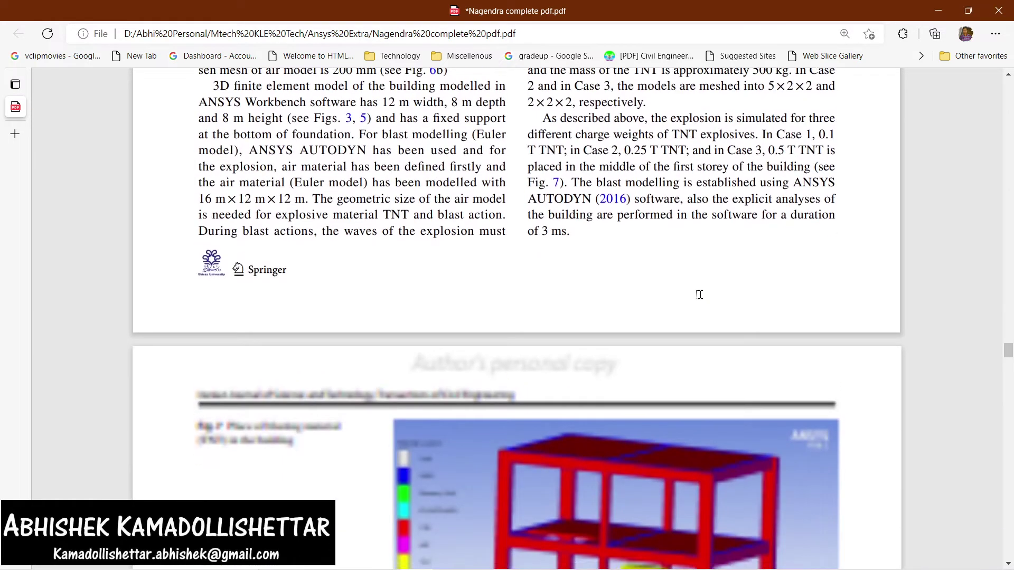
- Circle the TNT block in Fig. 7, link it with a freehand leader to a handwritten "TNT" label, and circle the stairwell opening
scroll(700, 293, "down", 6)
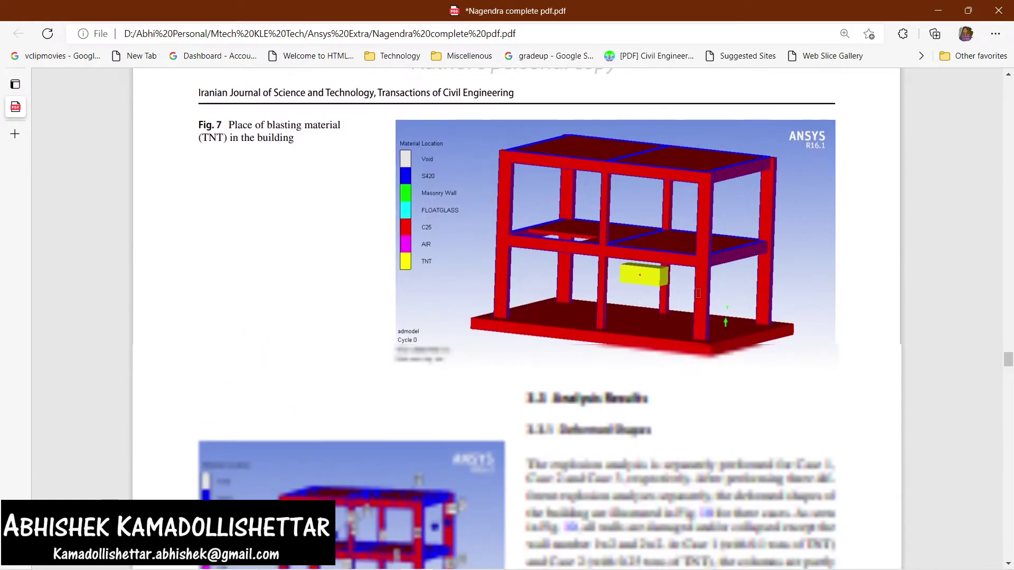
scroll(577, 322, "down", 3)
scroll(670, 282, "up", 3)
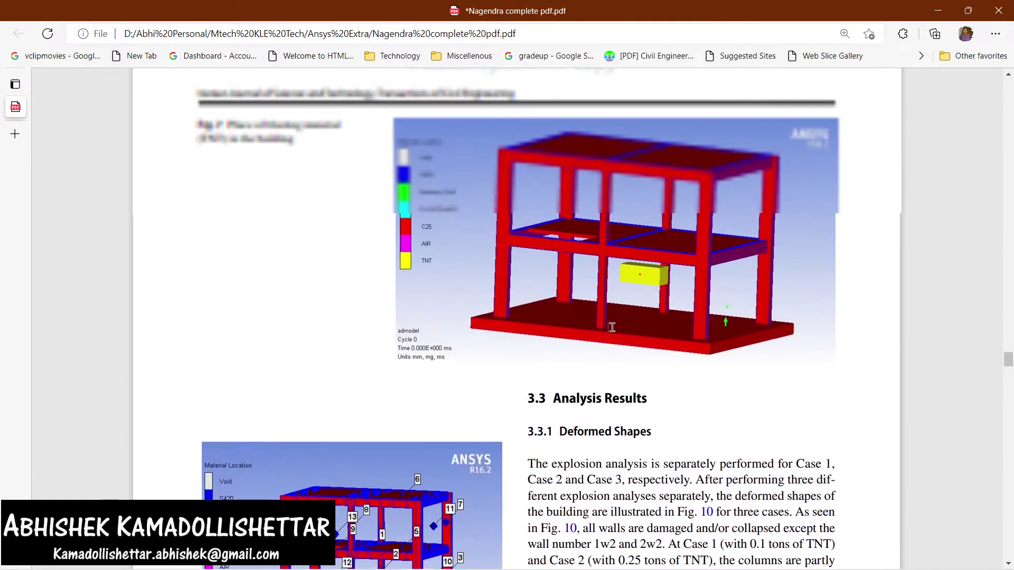
mouse_move(656, 84)
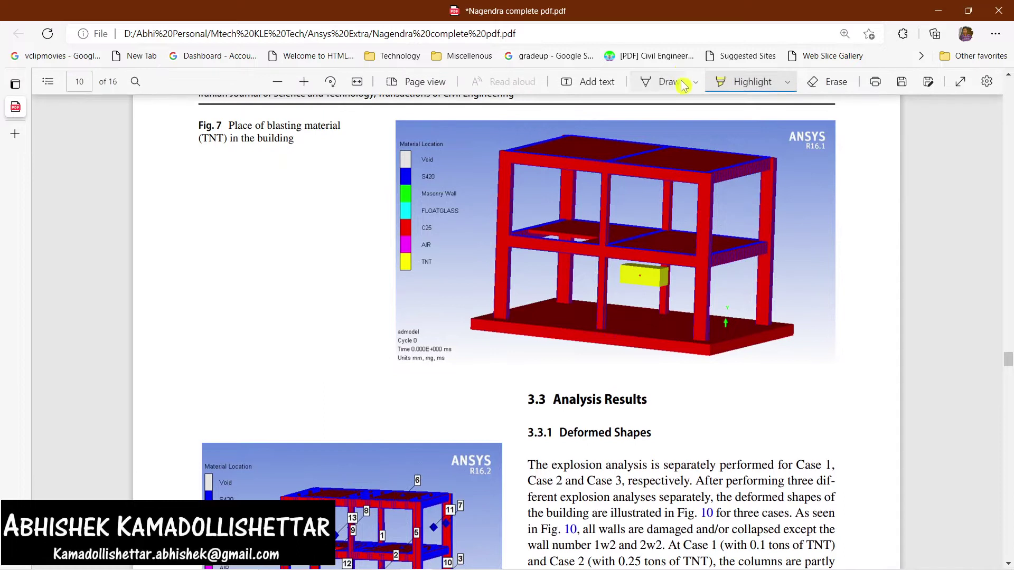
left_click(663, 86)
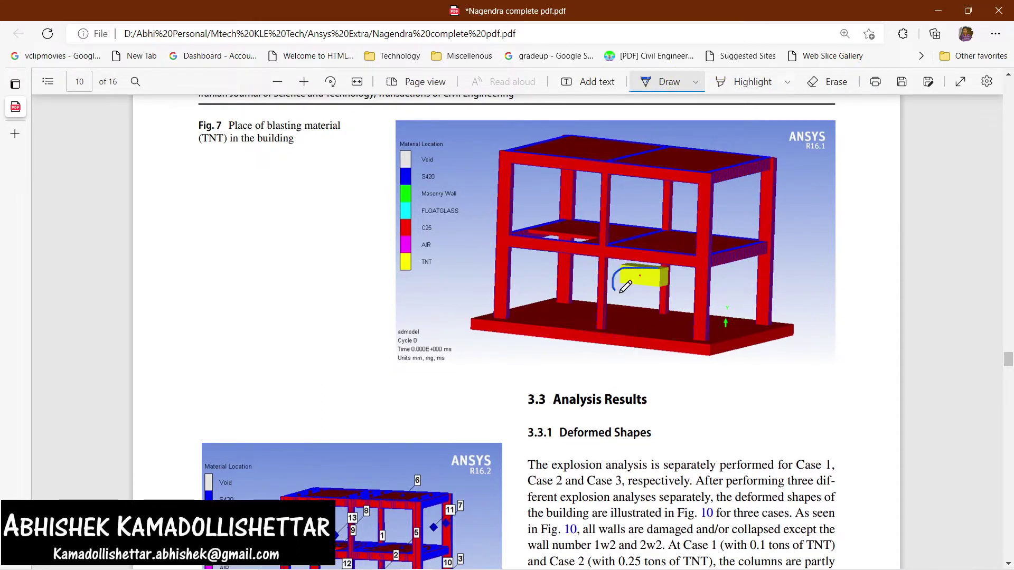
mouse_move(650, 292)
left_mouse_down()
mouse_move(679, 320)
mouse_move(708, 389)
left_mouse_up()
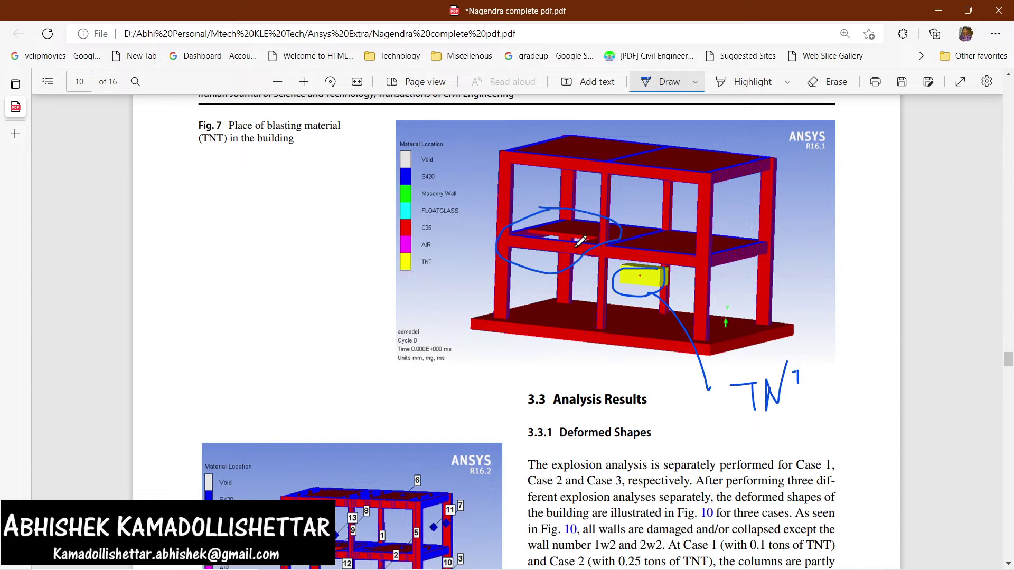
- Compare the highlighted stairwell opening text with the annotated Fig. 7, and examine the Fig. 8 gauge points and analysis results text
scroll(581, 241, "up", 15)
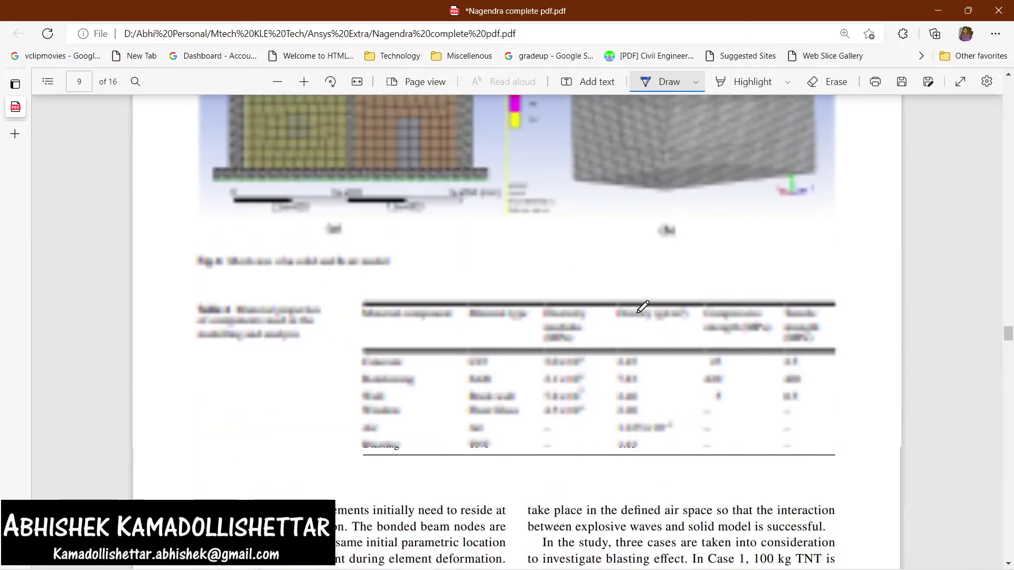
scroll(642, 307, "up", 10)
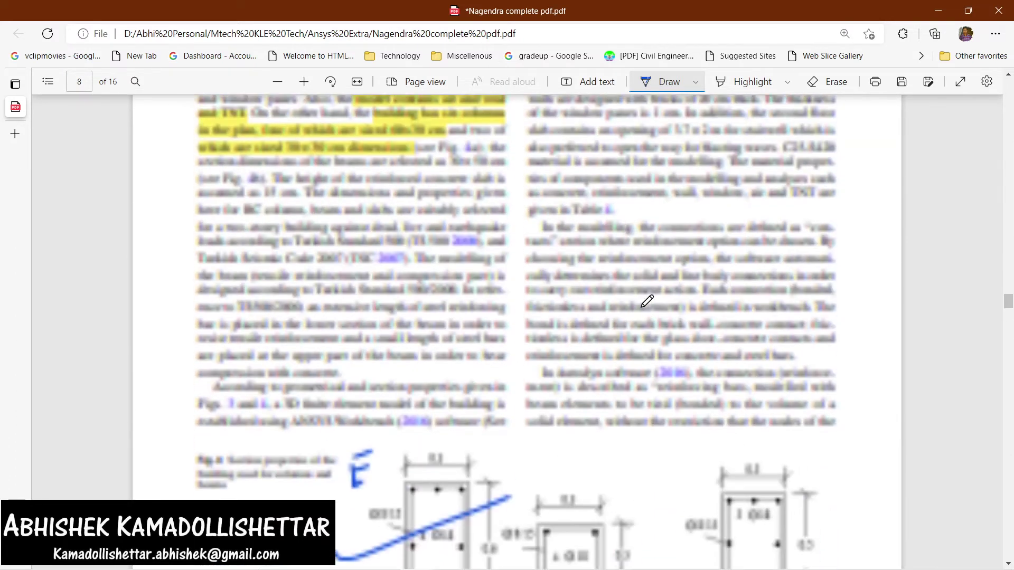
scroll(670, 268, "up", 3)
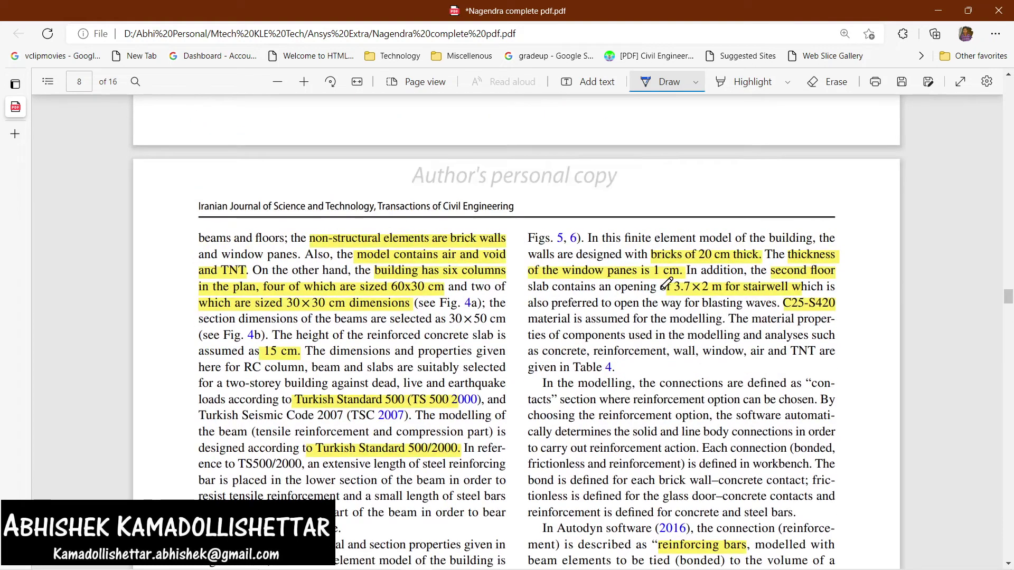
scroll(653, 359, "down", 20)
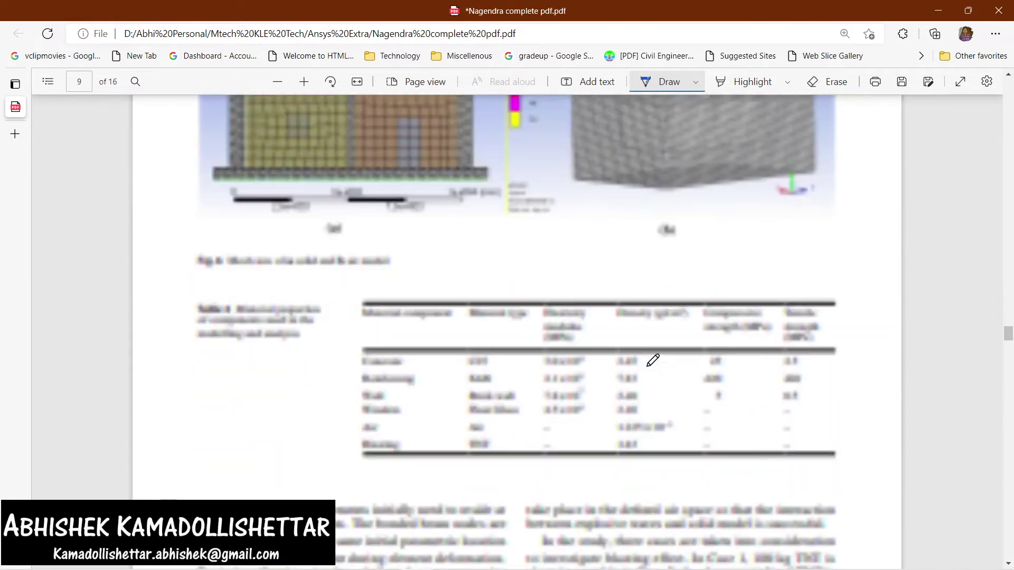
scroll(655, 351, "down", 8)
scroll(655, 352, "up", 3)
scroll(656, 351, "down", 5)
scroll(656, 351, "up", 2)
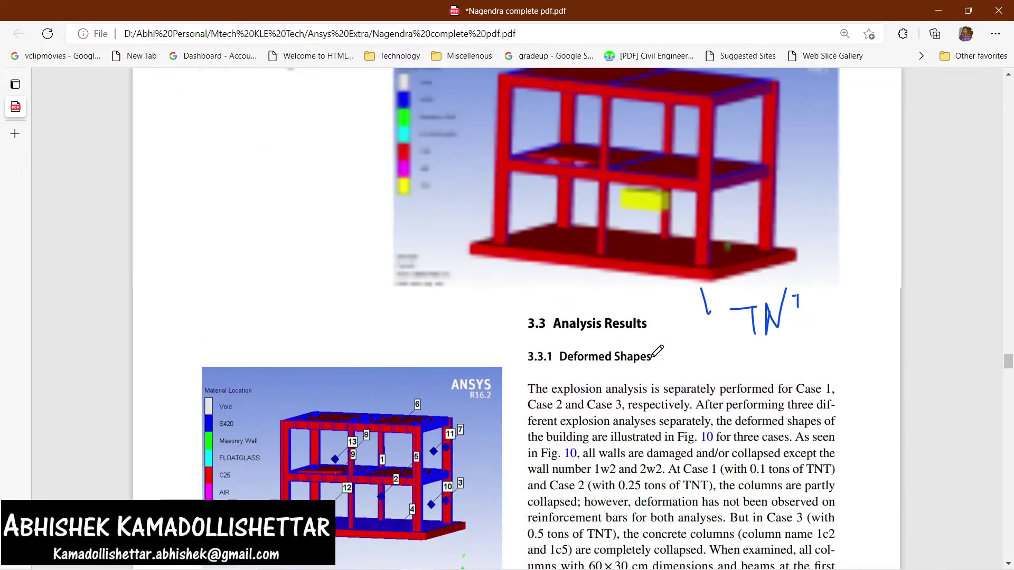
scroll(658, 349, "up", 4)
scroll(659, 347, "down", 3)
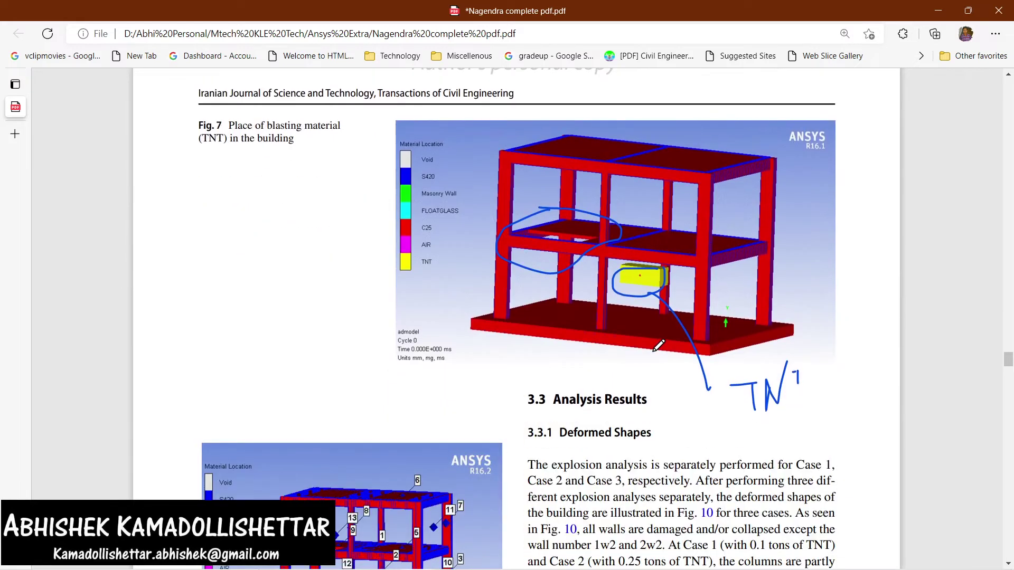
scroll(658, 346, "down", 5)
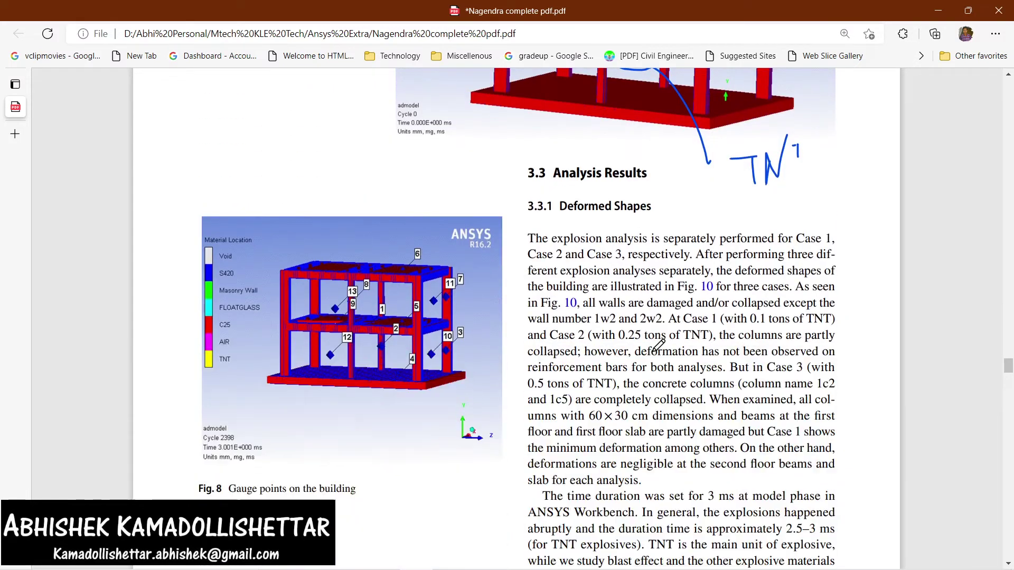
scroll(659, 345, "down", 3)
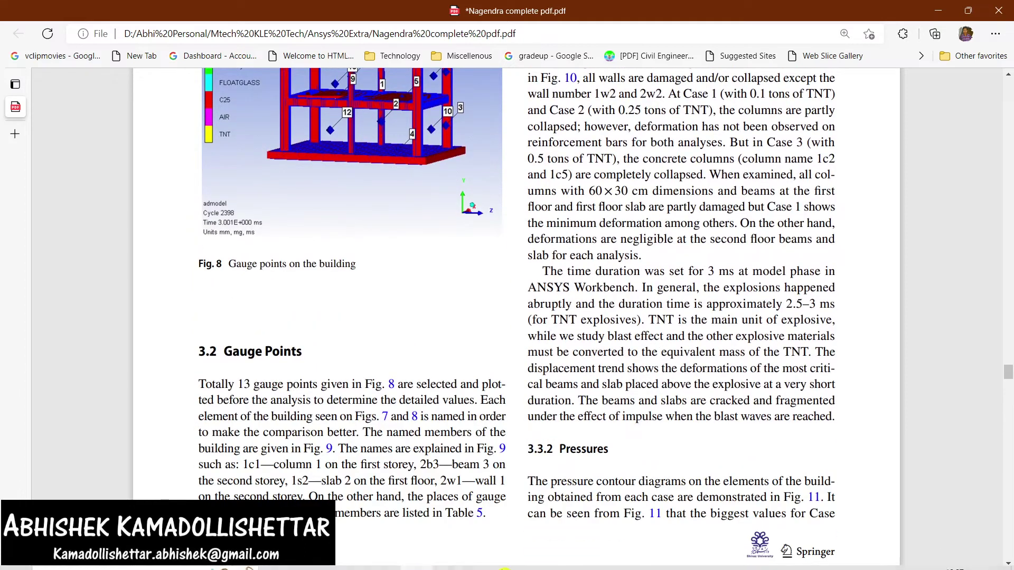
- Switch to the Geom-2 model in SpaceClaim and examine the overall two-storey frame, slabs and foundation
mouse_move(509, 567)
mouse_move(557, 559)
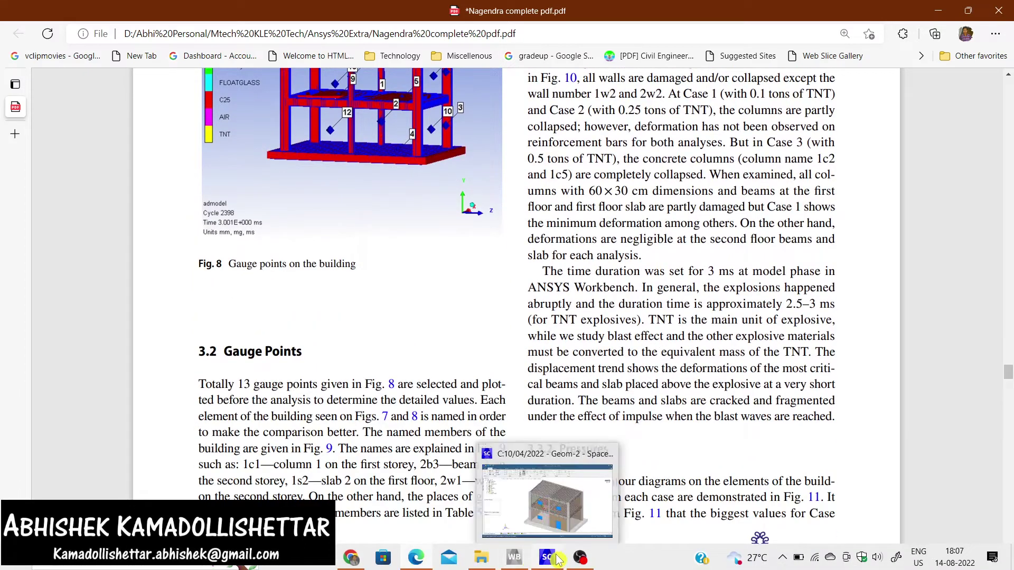
left_click(552, 512)
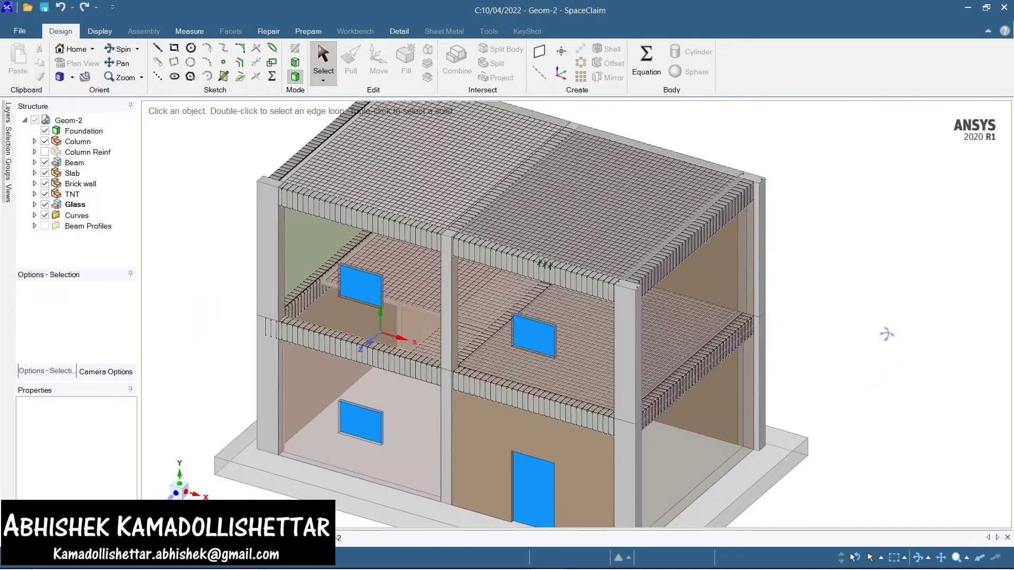
middle_click_drag(894, 366, 853, 362)
scroll(893, 351, "down", 4)
scroll(753, 350, "up", 2)
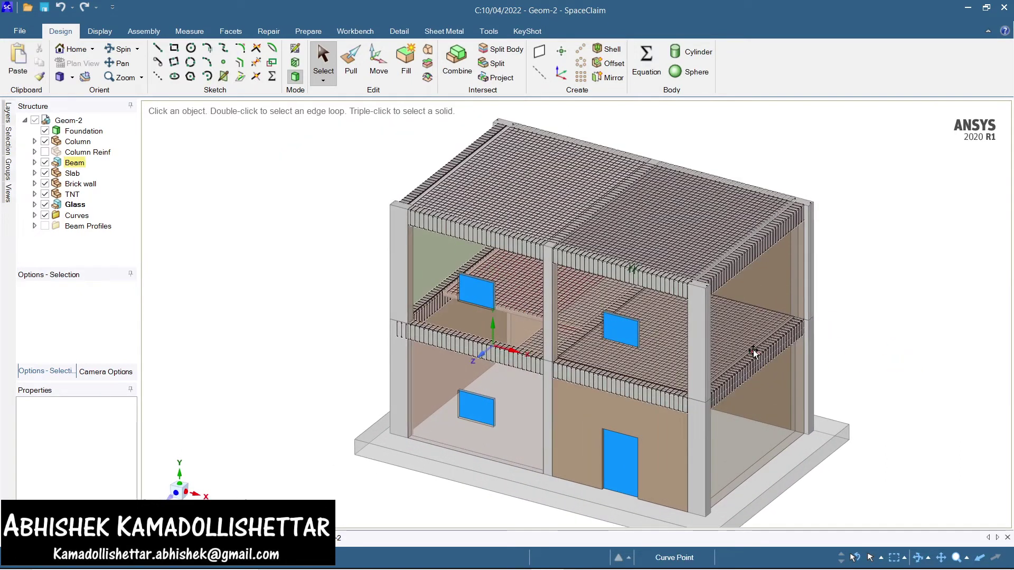
middle_click_drag(828, 431, 848, 338)
scroll(860, 338, "down", 1)
scroll(845, 331, "up", 2)
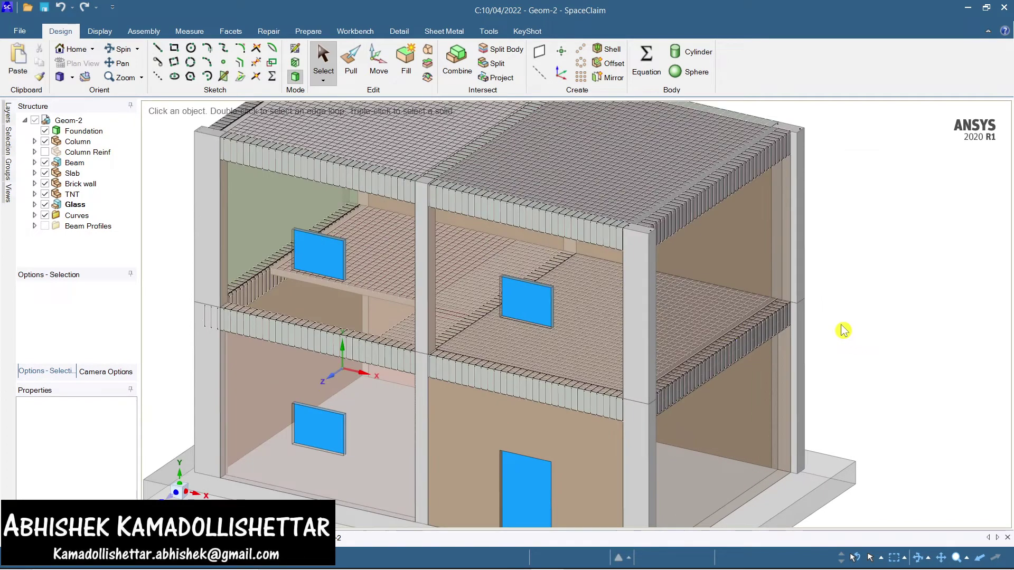
scroll(874, 343, "up", 1)
mouse_move(874, 341)
middle_mouse_down()
mouse_move(874, 325)
mouse_move(885, 333)
mouse_move(871, 331)
mouse_move(871, 341)
middle_mouse_up()
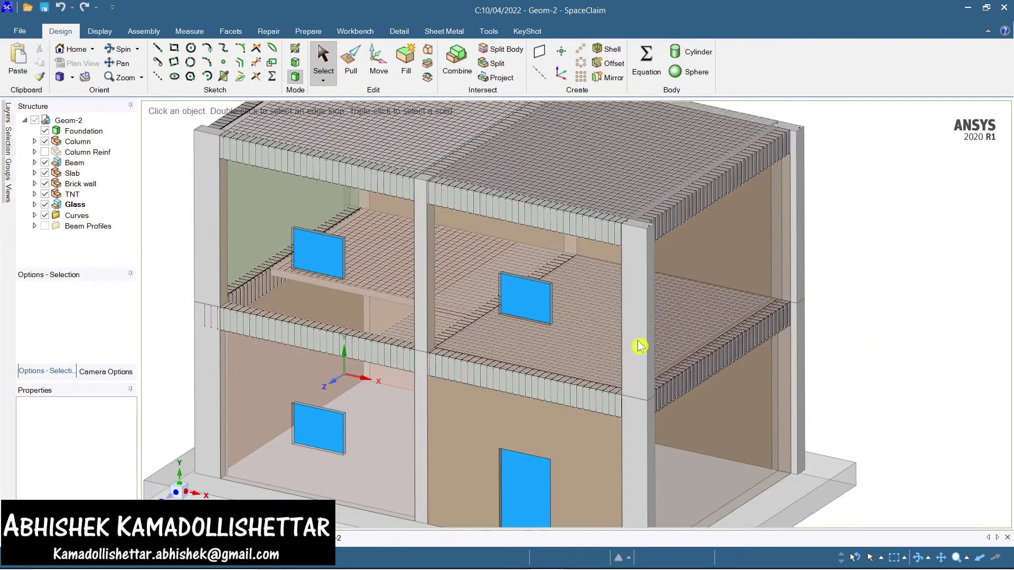
- Inspect the model's brick walls, windows, door, stairwell opening and TNT block from the front and side
scroll(340, 317, "up", 3)
left_click(346, 316)
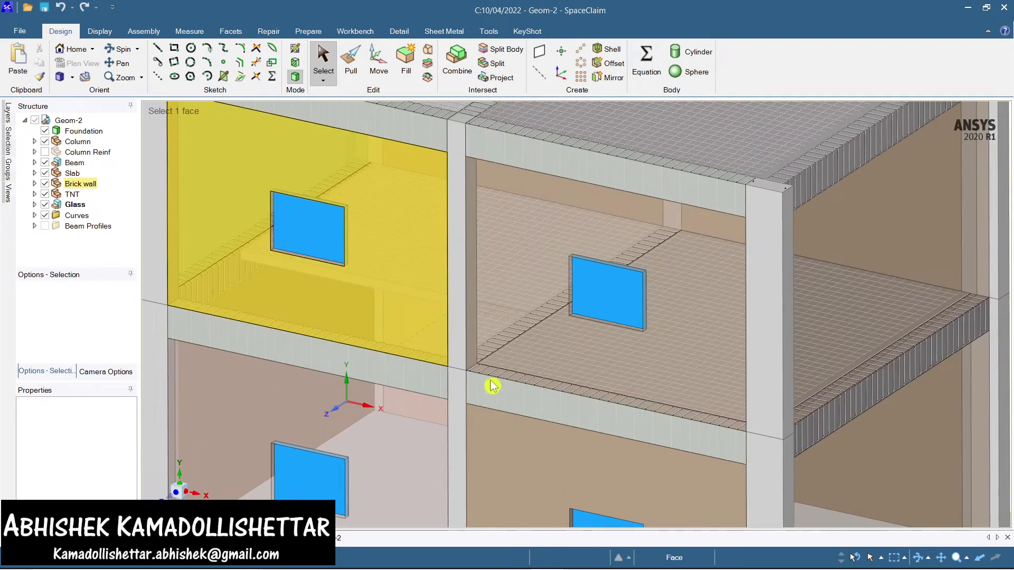
left_click(550, 474)
middle_click_drag(550, 474, 563, 452)
middle_click_drag(621, 469, 633, 444)
scroll(687, 438, "up", 5)
scroll(726, 426, "down", 5)
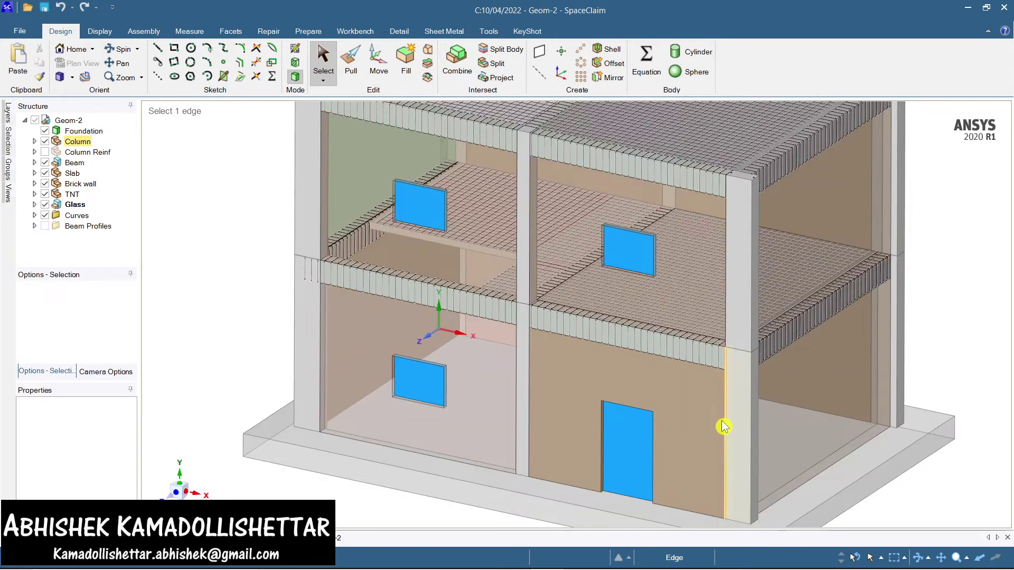
left_click(708, 394)
middle_click_drag(708, 394, 788, 385)
left_click(788, 384)
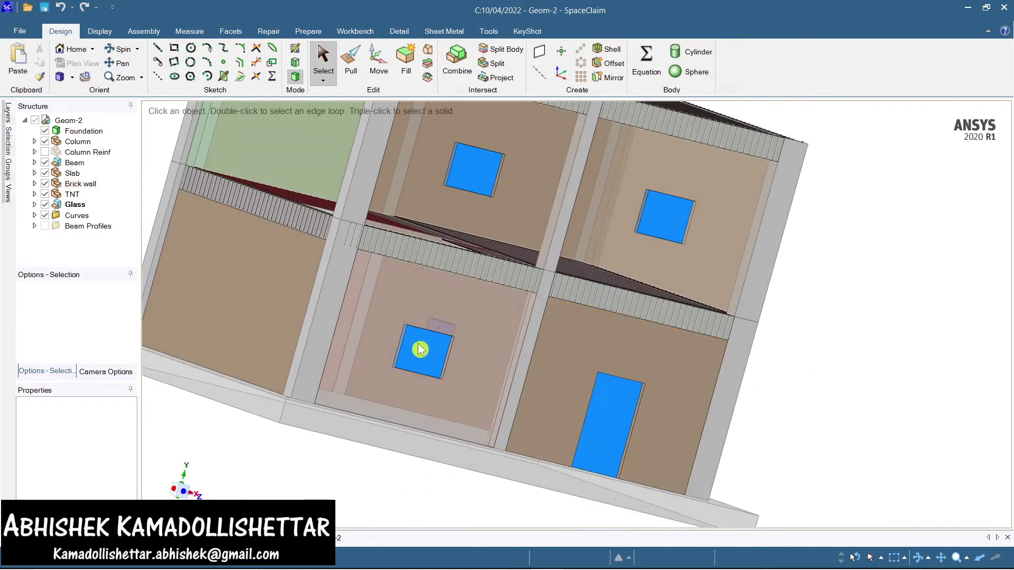
left_click(195, 465)
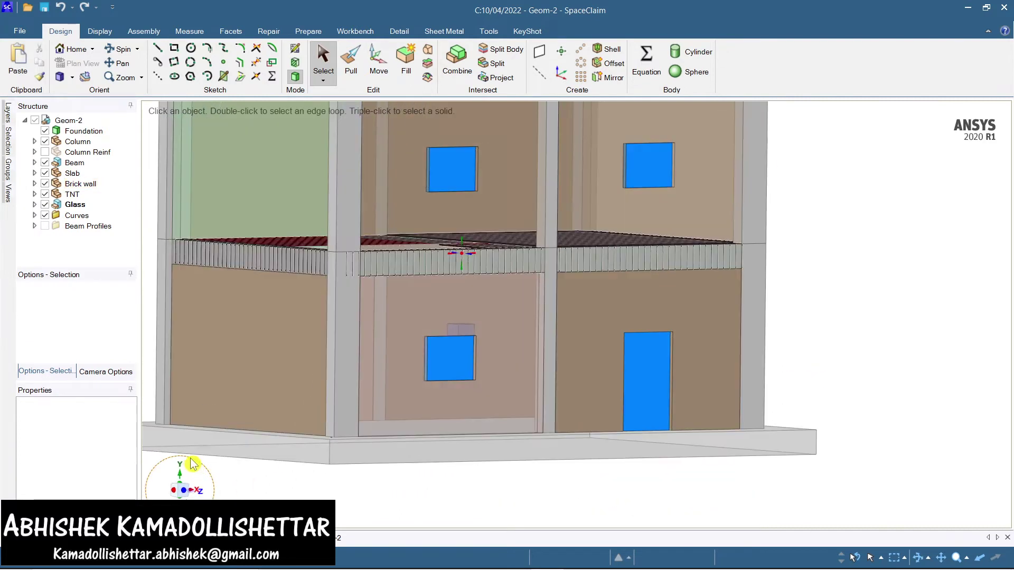
middle_click_drag(468, 389, 477, 351)
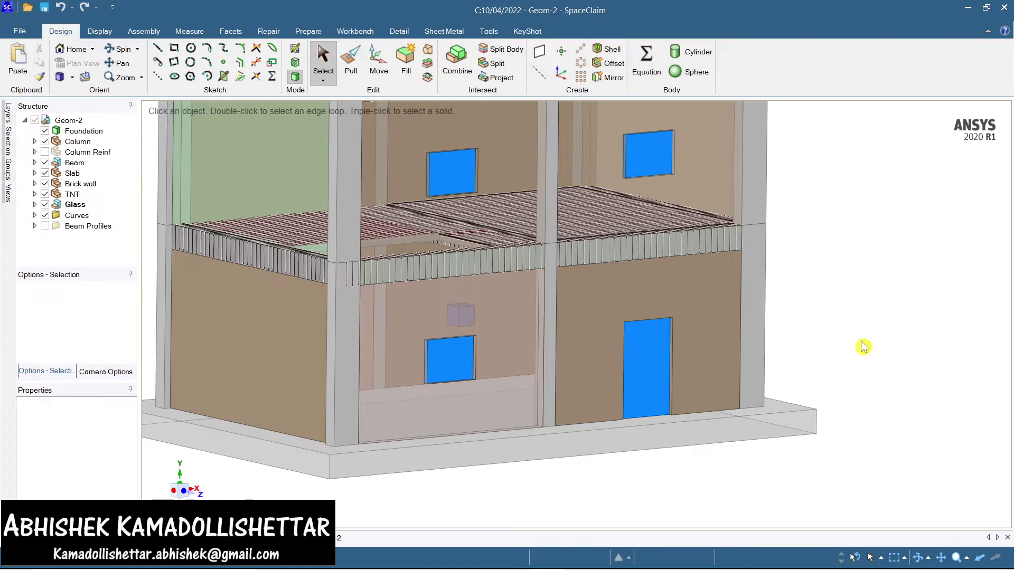
scroll(864, 347, "up", 2)
scroll(864, 347, "down", 3)
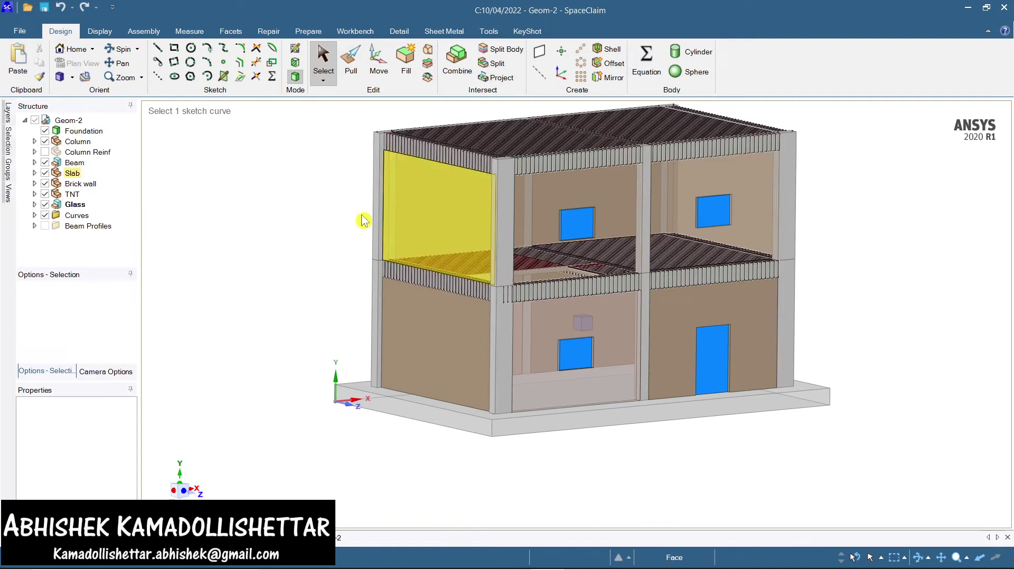
key("Escape")
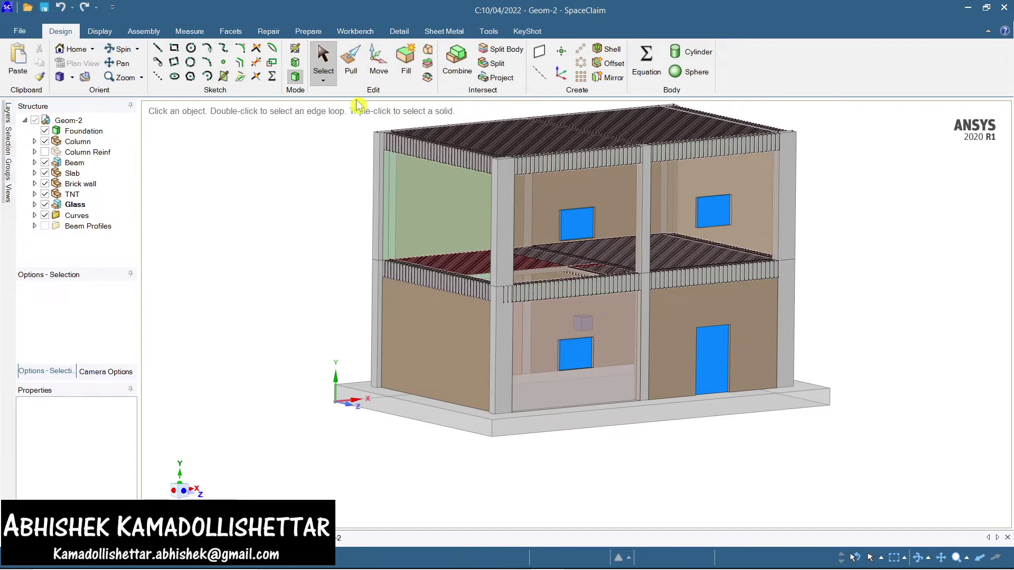
- Hide the upper-storey corner column nearest the viewer to expose its reinforcement
scroll(499, 185, "up", 1)
left_click(502, 184)
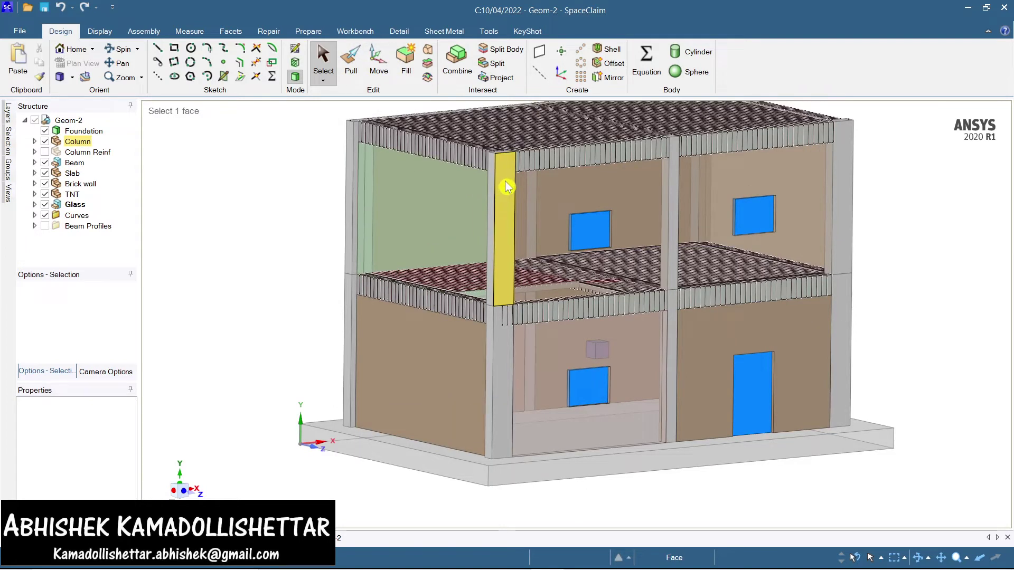
left_click(506, 183)
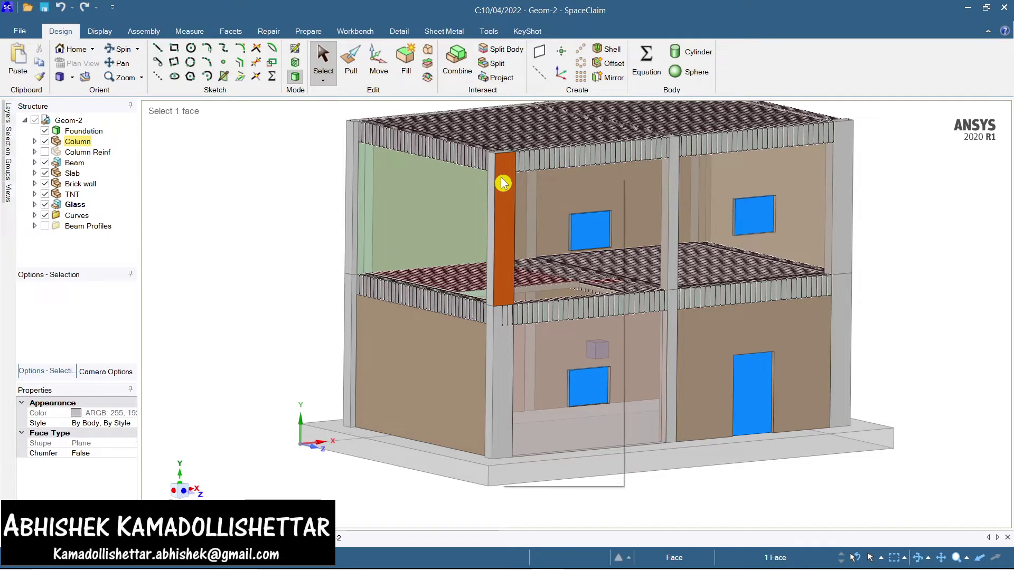
right_click(501, 178)
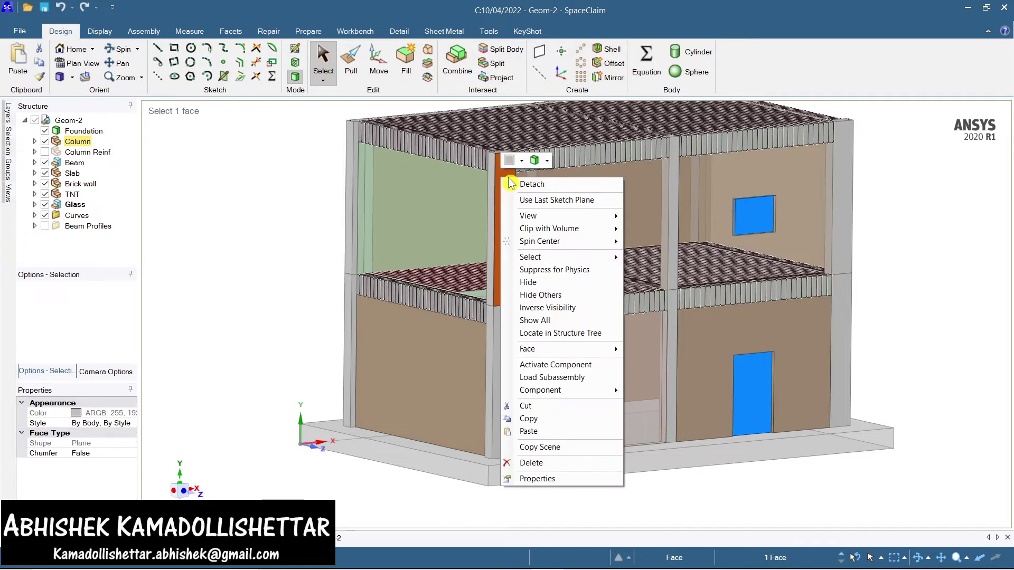
left_click(544, 284)
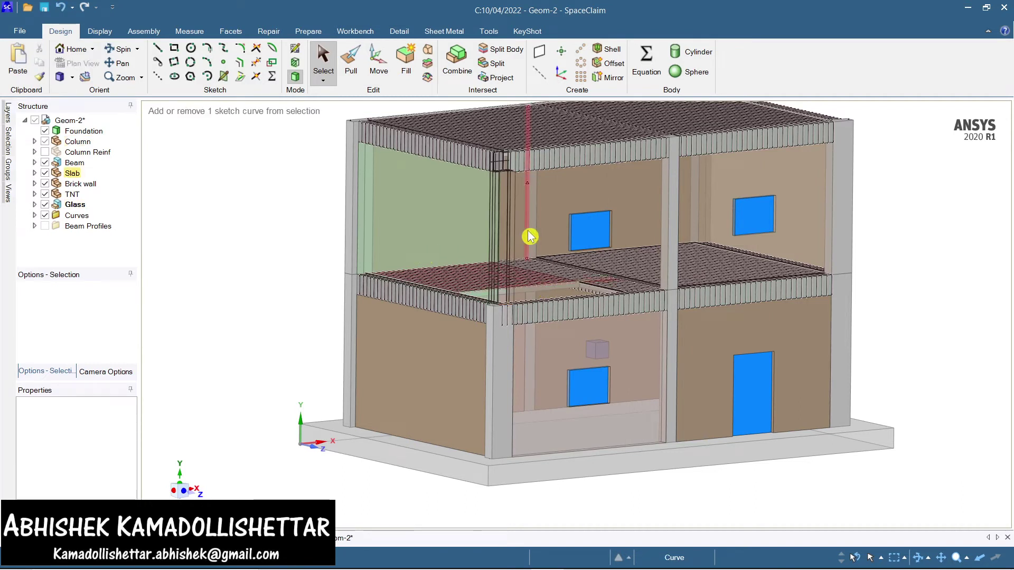
key("h")
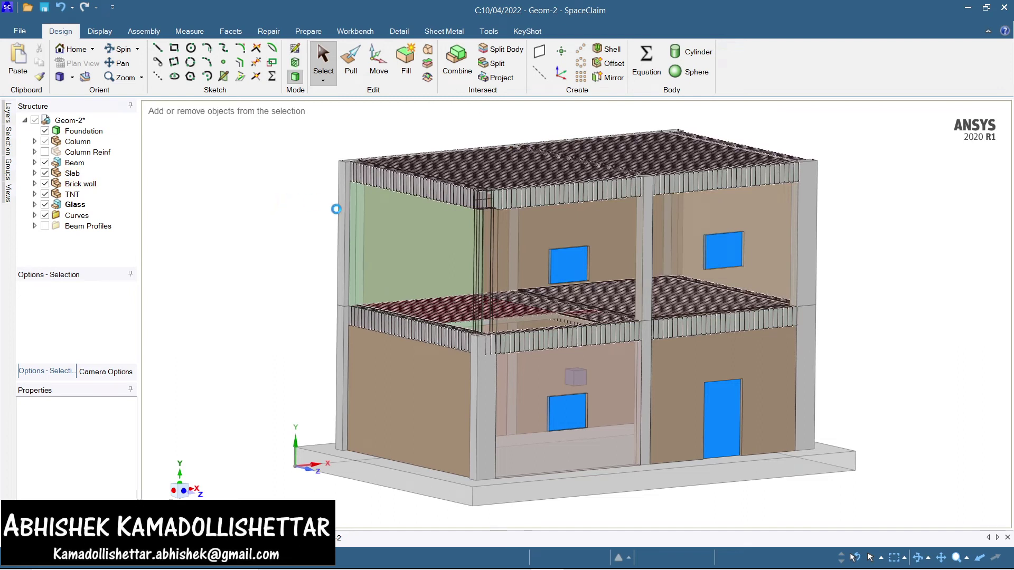
- Hide the upper-storey corner column at the far +X end of the front facade to expose its longitudinal reinforcement
left_click(525, 253)
scroll(525, 254, "up", 3)
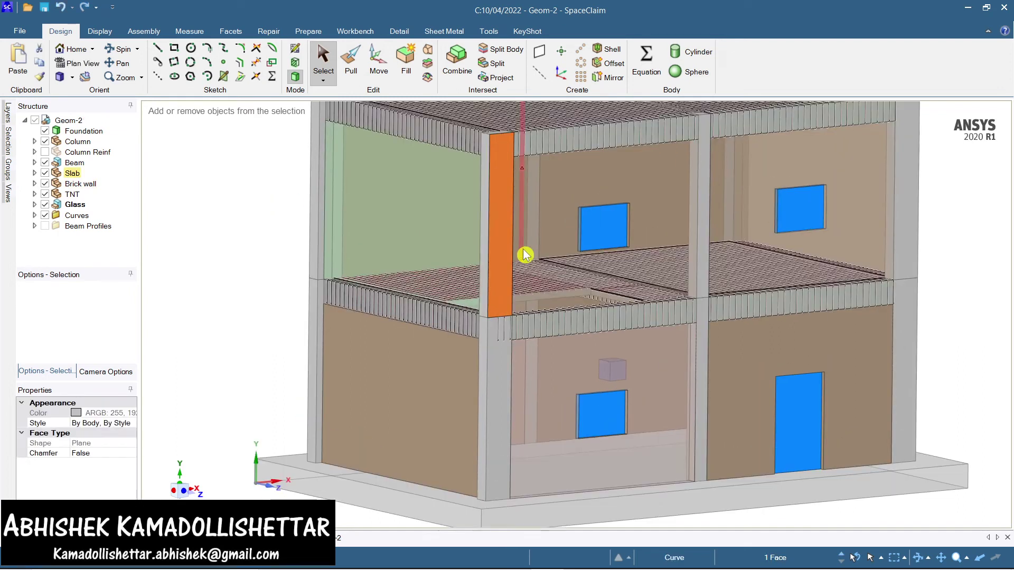
left_click(984, 223)
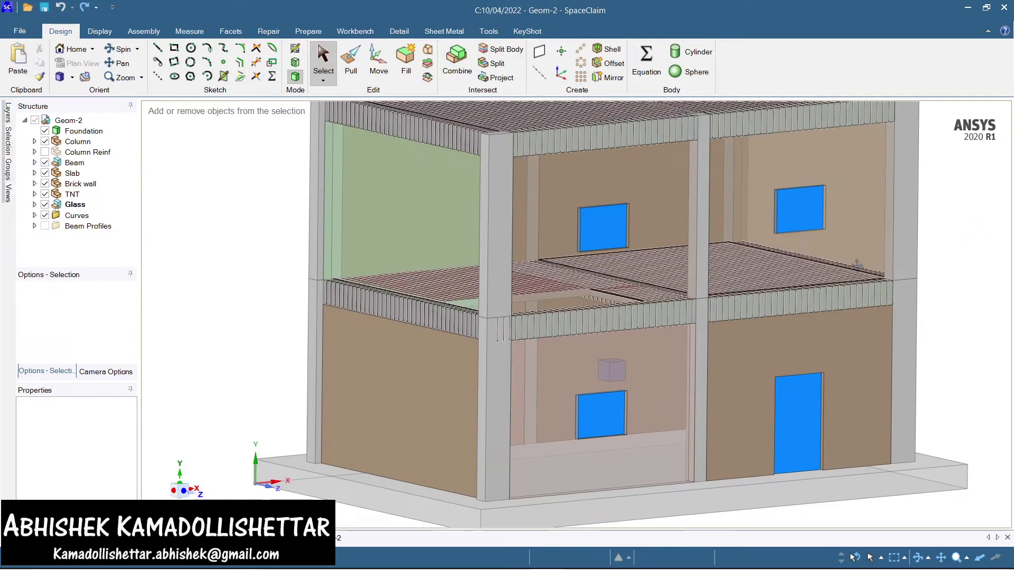
middle_click_drag(975, 226, 798, 246, "ctrl")
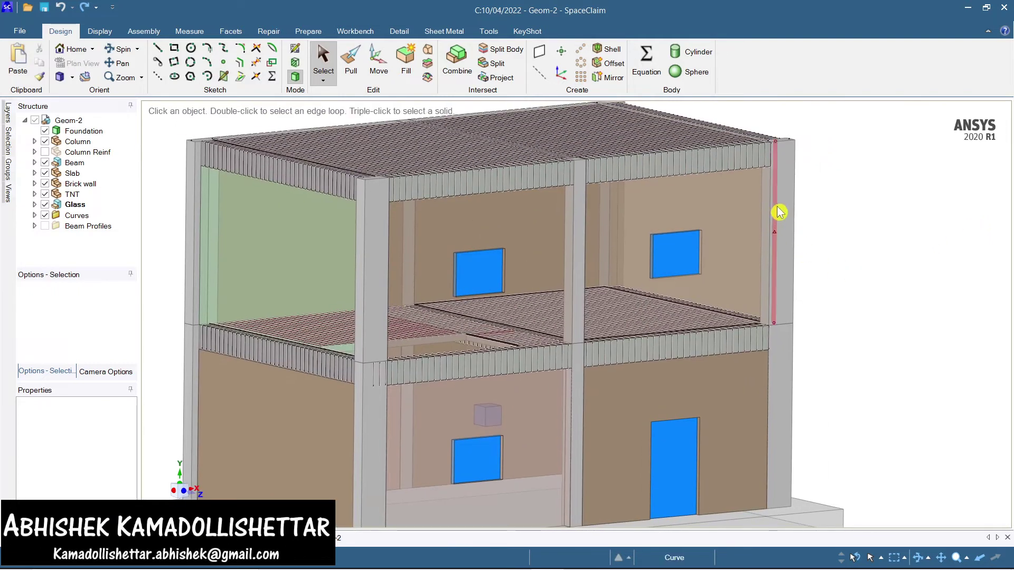
scroll(782, 203, "up", 3)
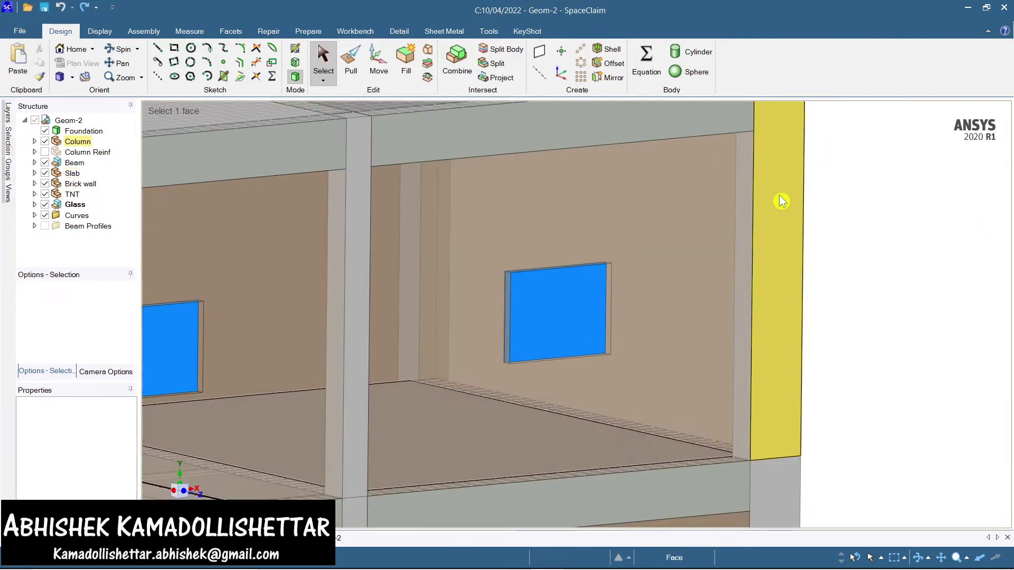
left_click(782, 201)
right_click(784, 201)
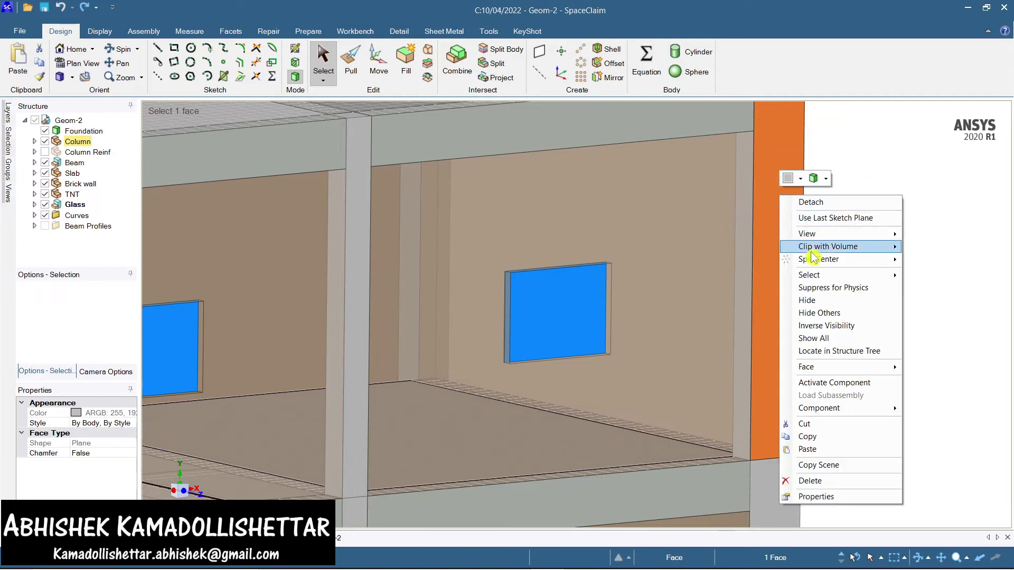
left_click(825, 302)
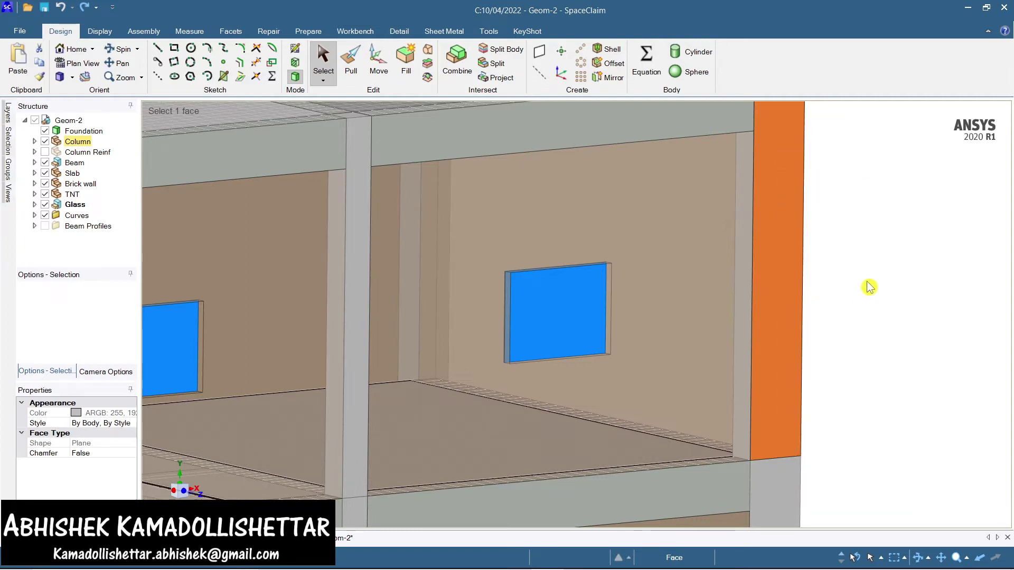
scroll(868, 286, "down", 3)
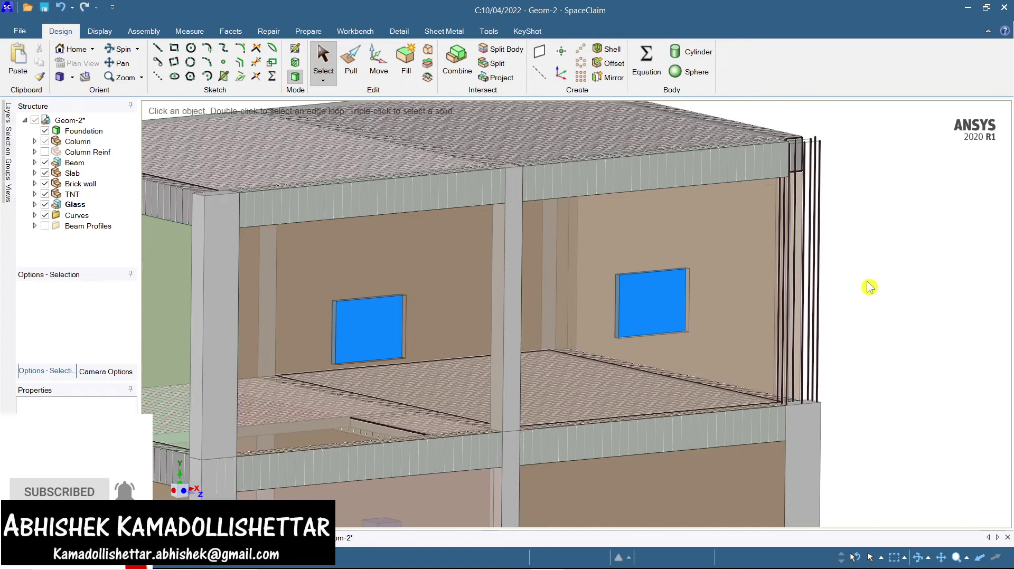
scroll(869, 286, "down", 4)
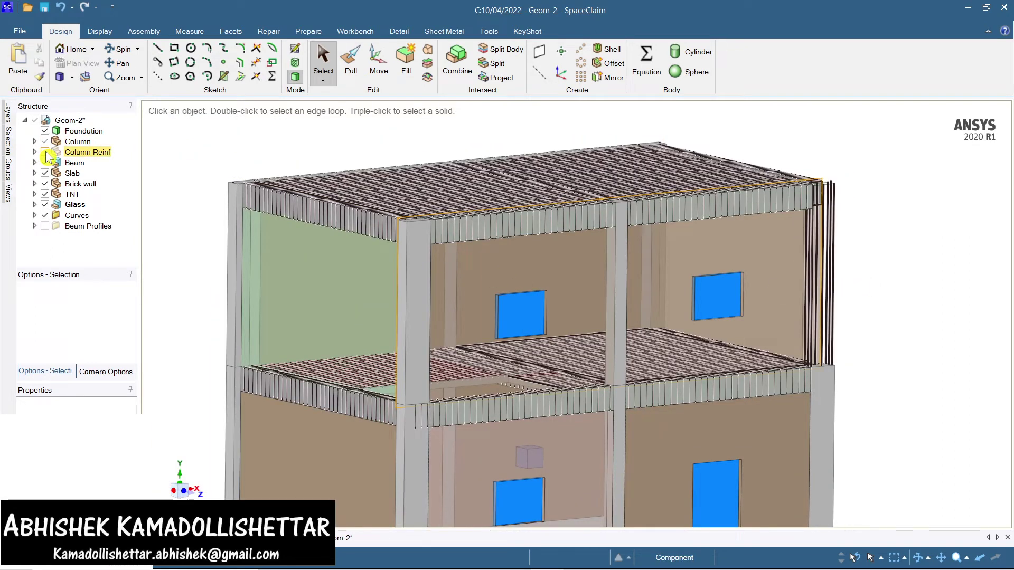
- Display the Column Reinf component and hide the upper-storey concrete columns, beams and roof slab to expose their reinforcement
left_click(44, 152)
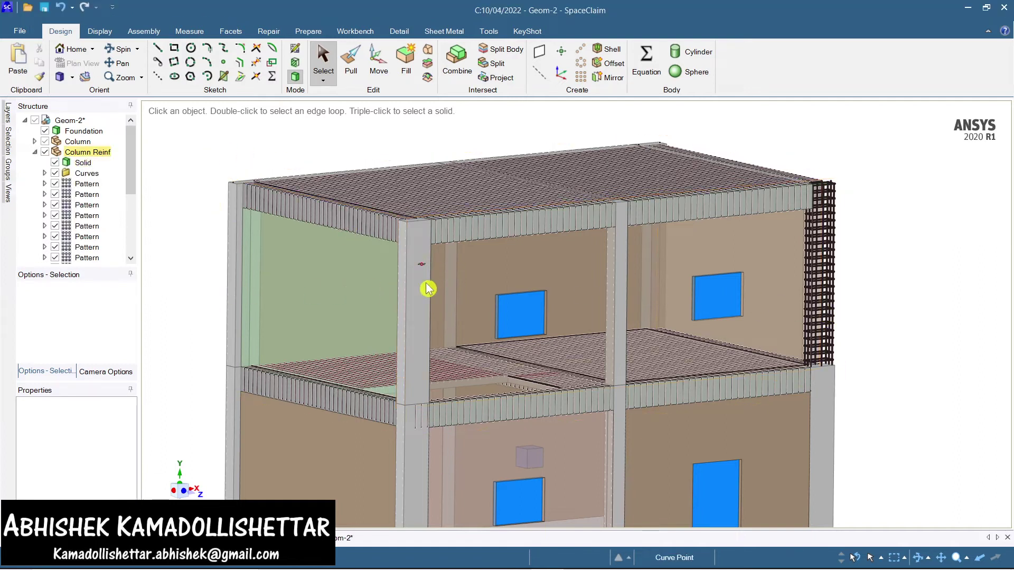
scroll(418, 280, "up", 3)
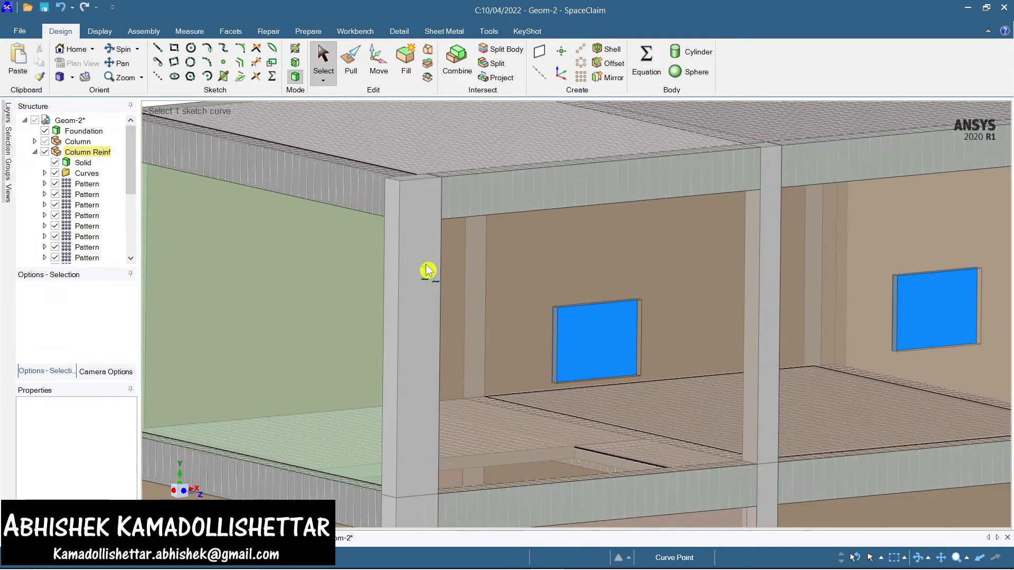
scroll(423, 259, "up", 2)
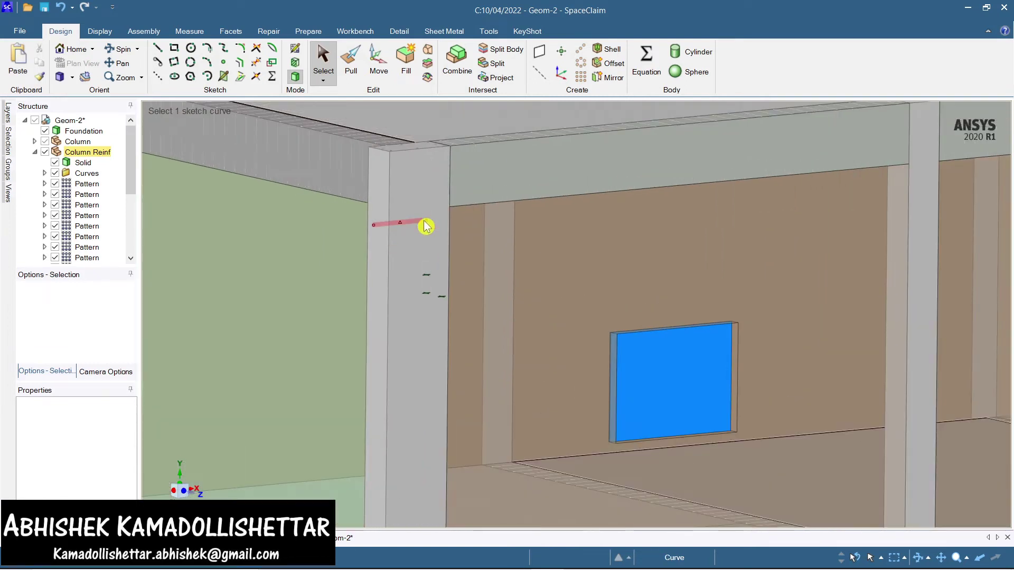
left_click(430, 233)
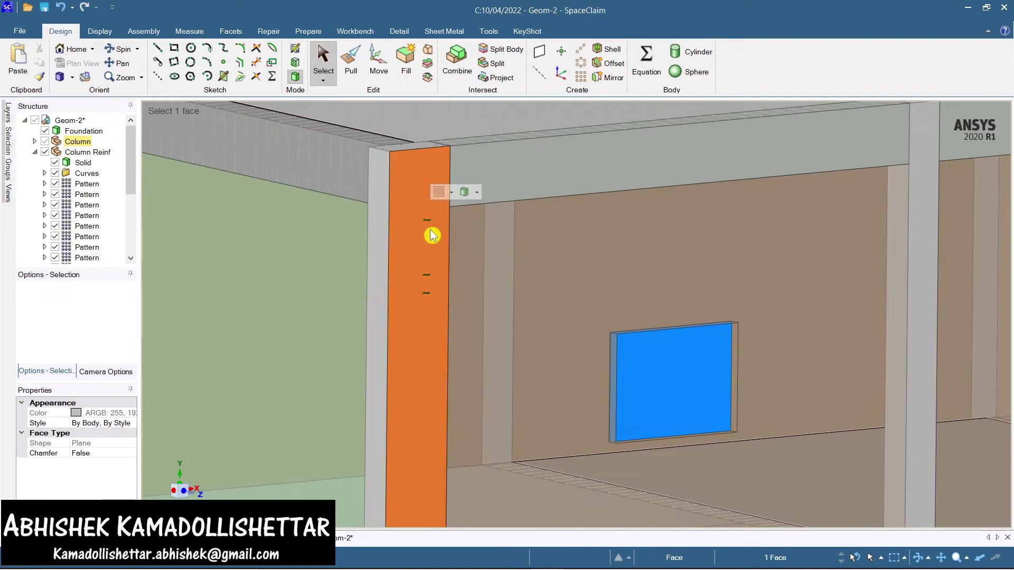
right_click(431, 234)
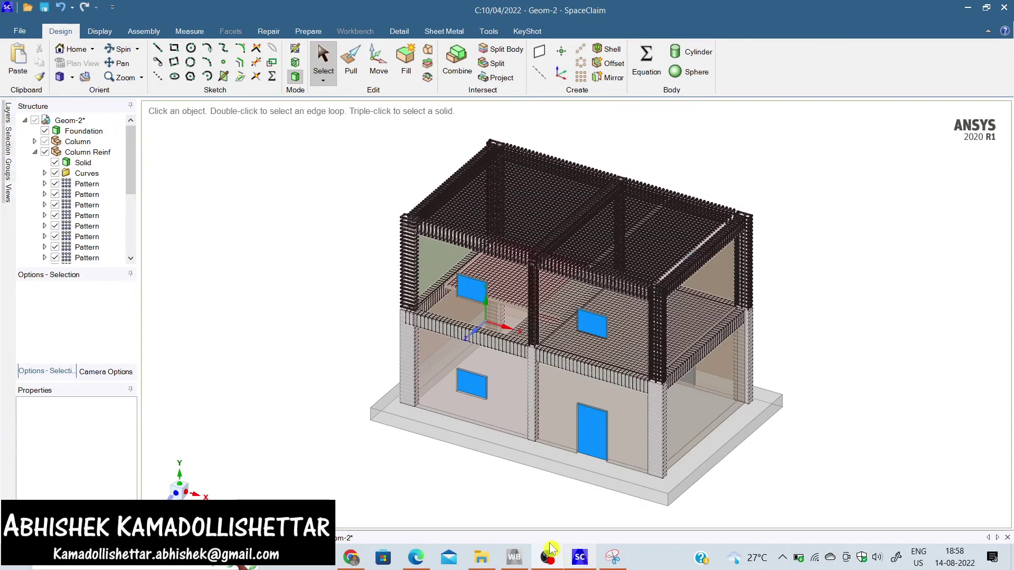
- Examine the upper-storey column, beam and roof slab reinforcement up close, and return to the isometric view of the building
middle_click_drag(752, 496, 750, 489)
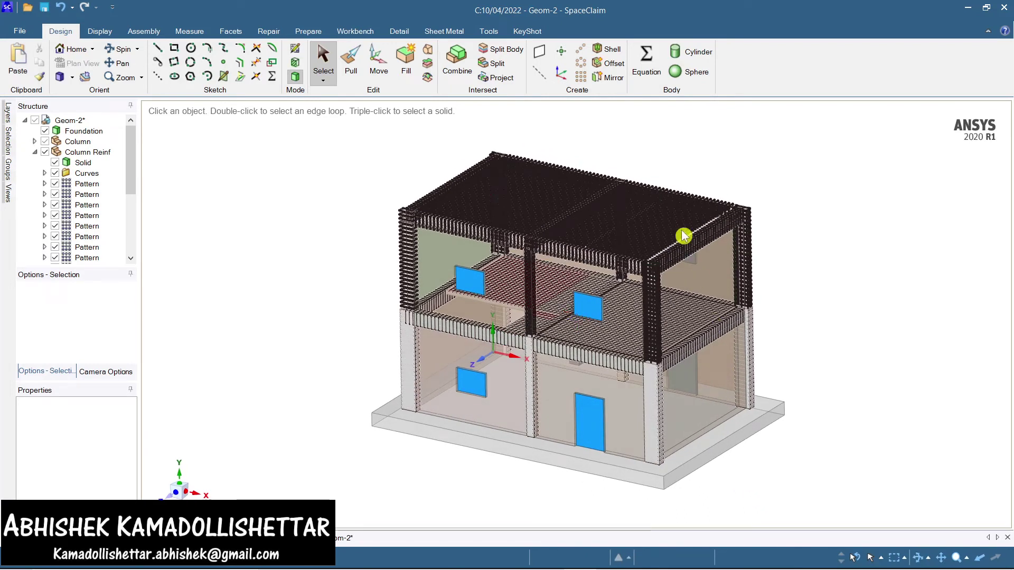
scroll(620, 148, "up", 5)
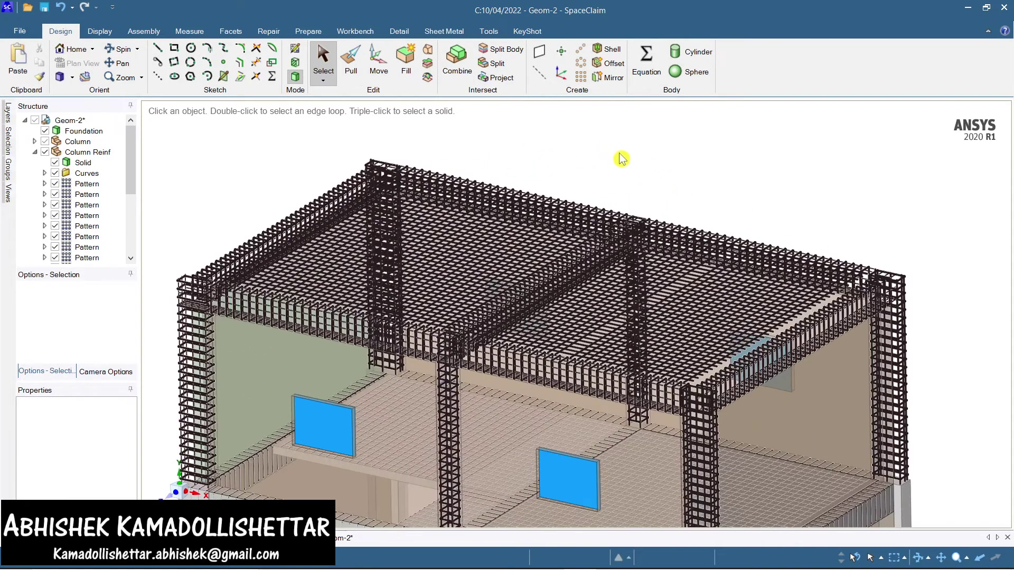
middle_click_drag(648, 163, 646, 164)
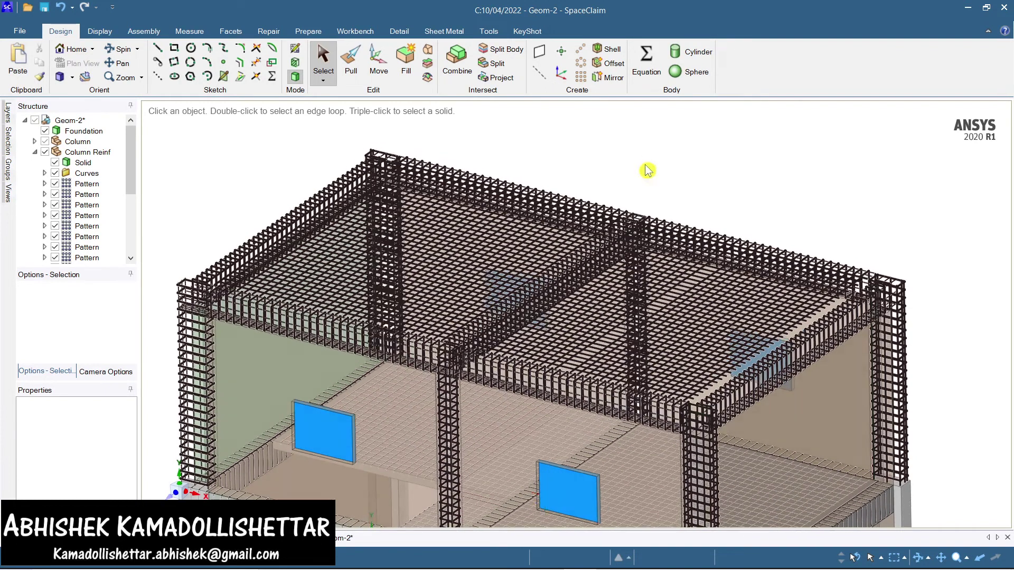
left_click(244, 274)
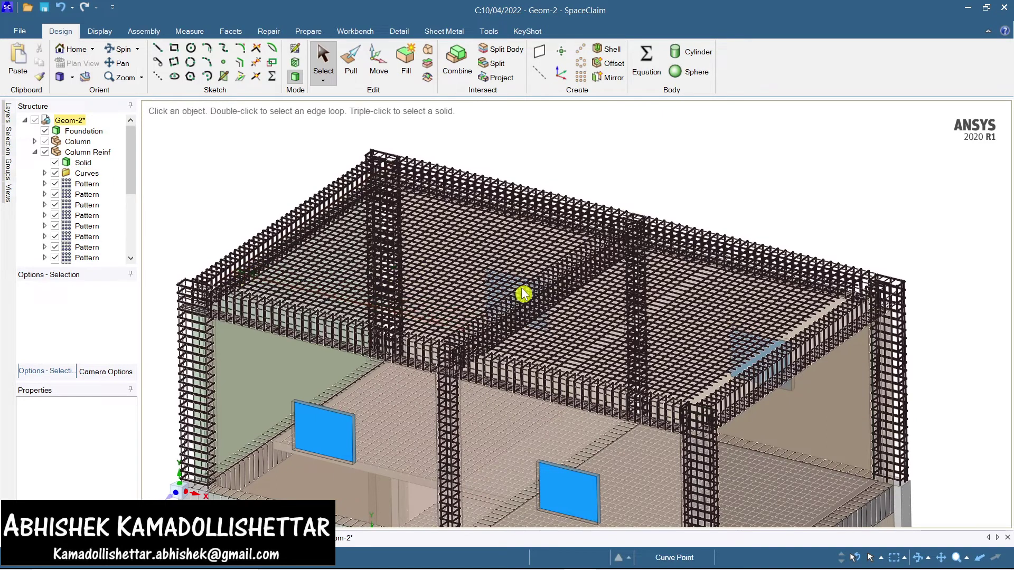
scroll(525, 290, "down", 1)
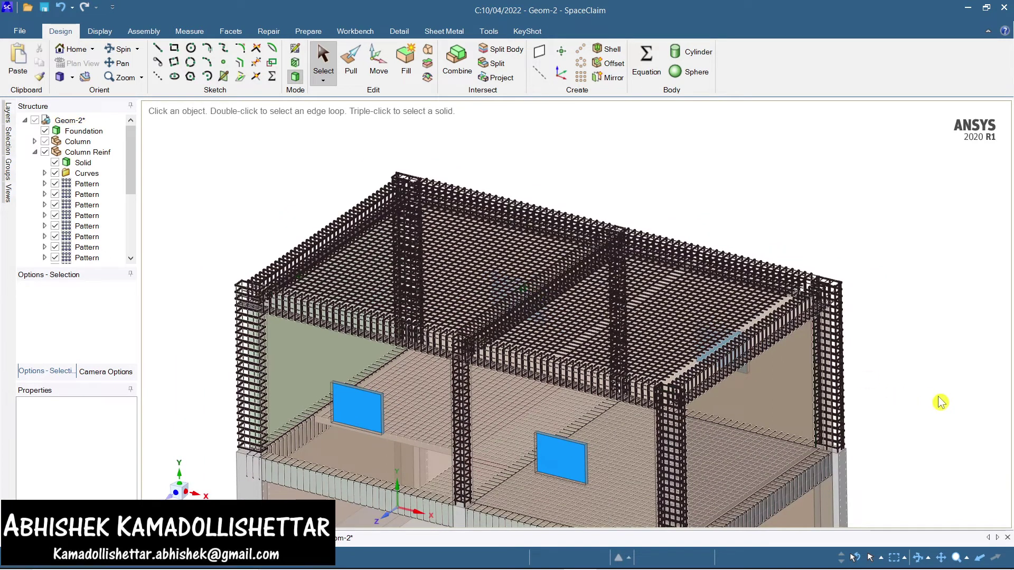
middle_click_drag(939, 399, 944, 319, "shift")
middle_click_drag(951, 341, 720, 310)
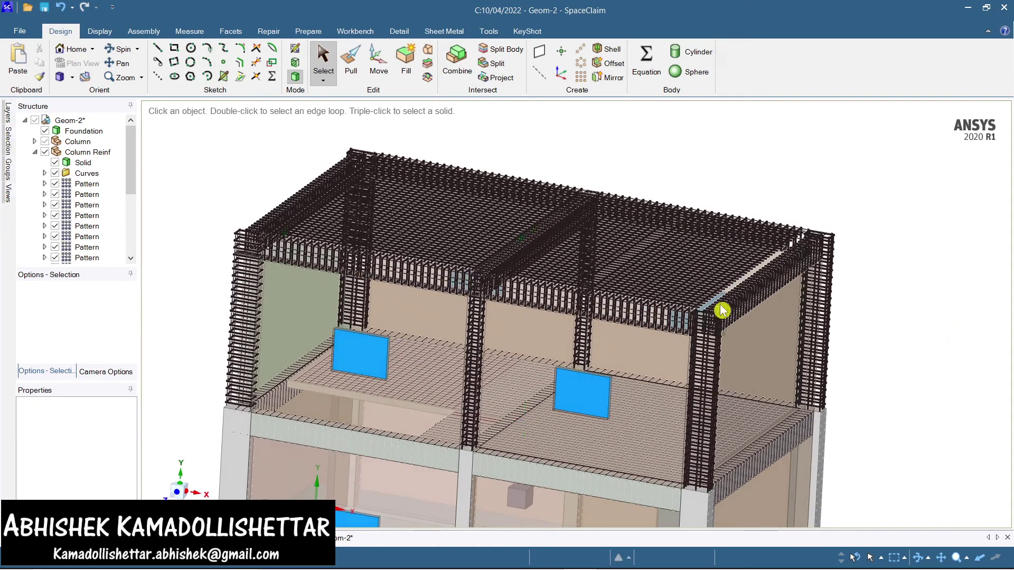
right_click(214, 186)
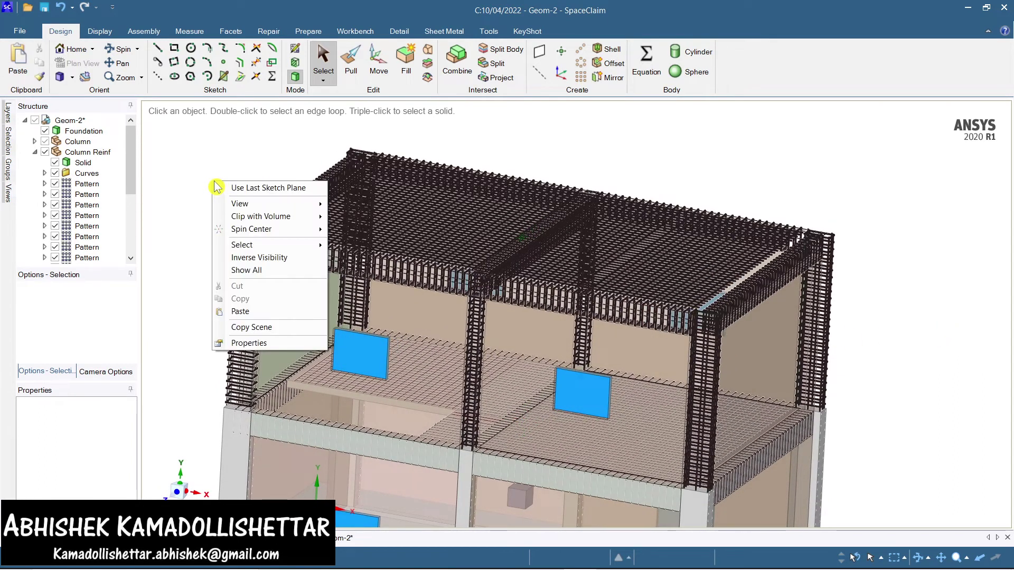
left_click(190, 168)
left_click(59, 76)
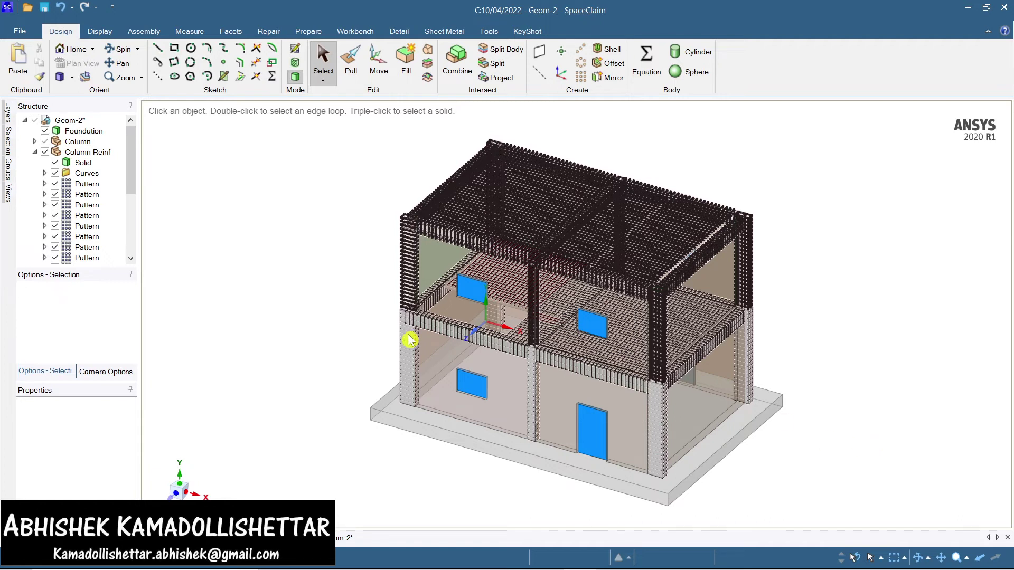
- Inspect the whole building from several angles, comparing the exposed upper-storey reinforcement with the ground-floor frame, walls, TNT block and foundation
left_click(805, 481)
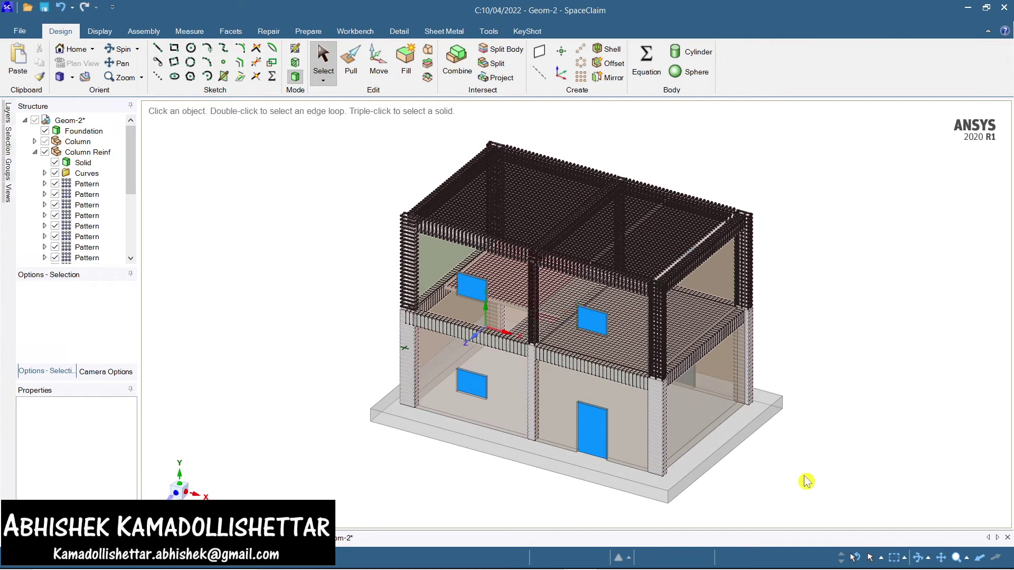
middle_click_drag(803, 476, 804, 441)
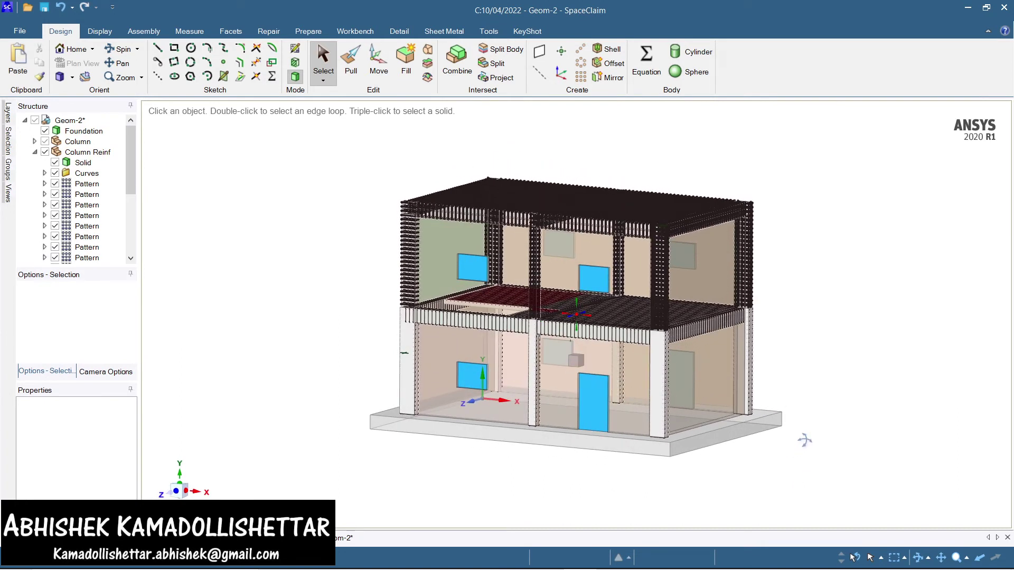
left_click(769, 335)
middle_click_drag(769, 341, 766, 351)
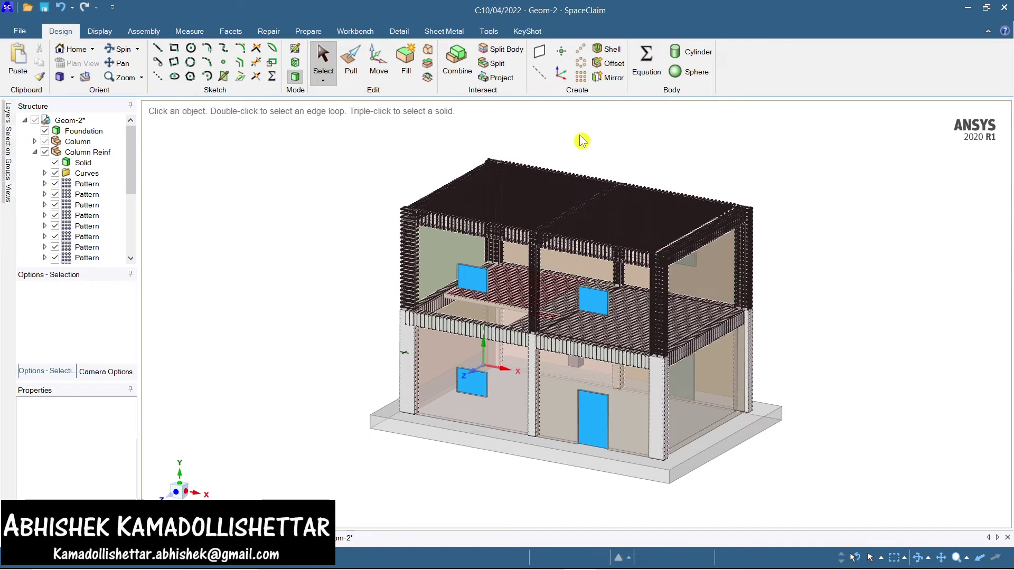
scroll(581, 141, "up", 2)
key("ctrl")
middle_click_drag(673, 273, 675, 220, "ctrl")
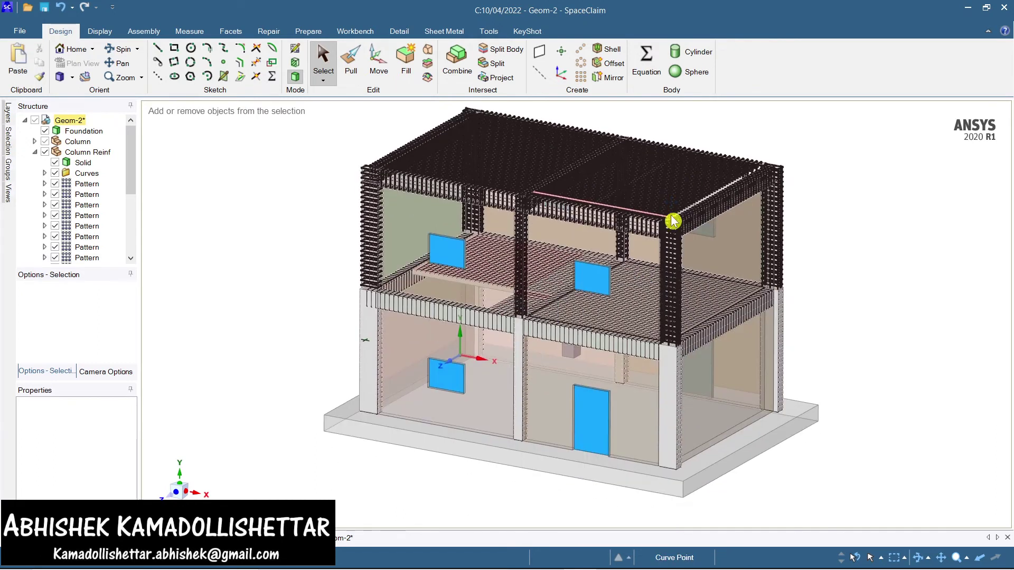
middle_click_drag(836, 241, 840, 256, "ctrl")
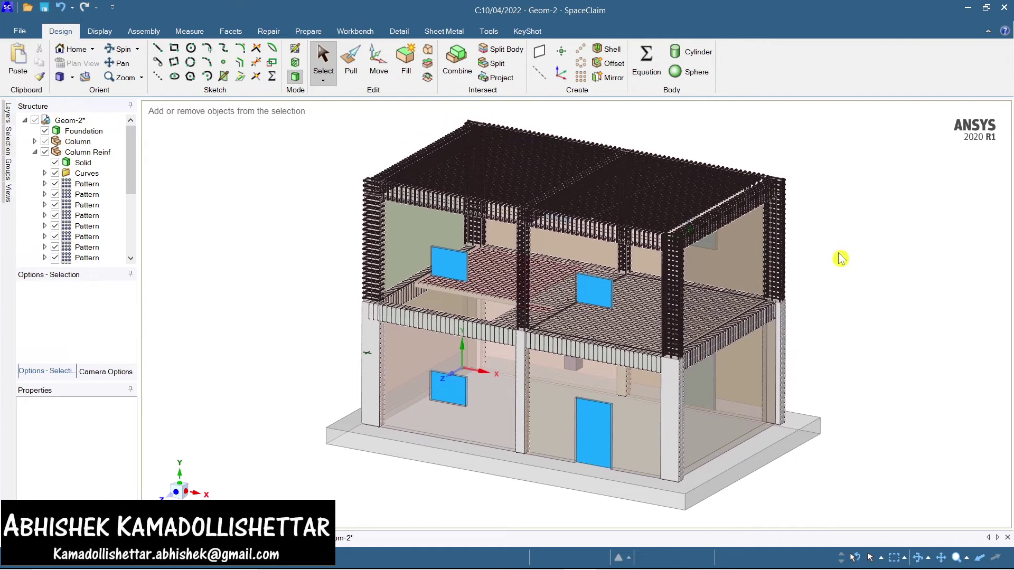
key("ctrl")
middle_click_drag(844, 242, 847, 254, "ctrl")
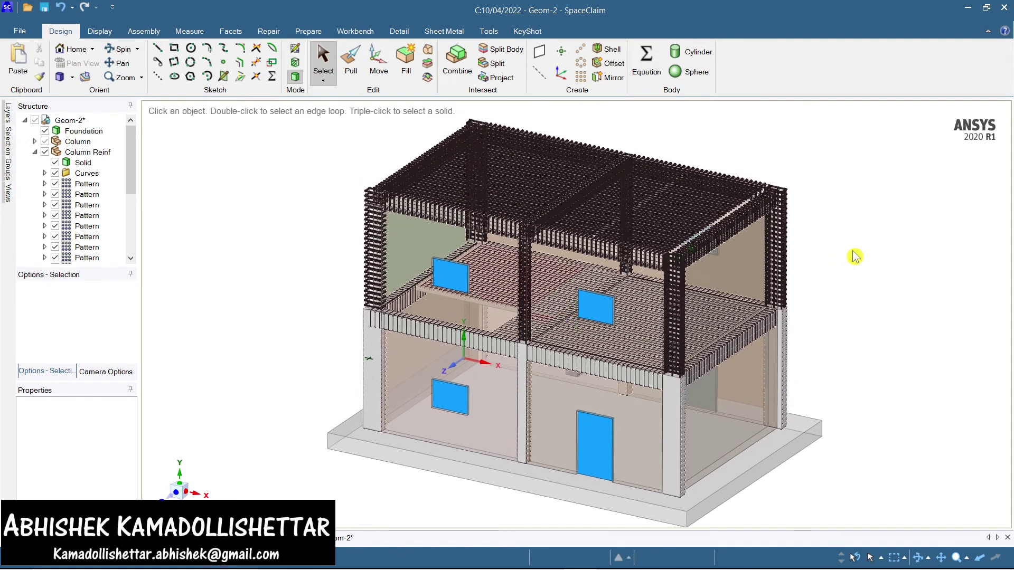
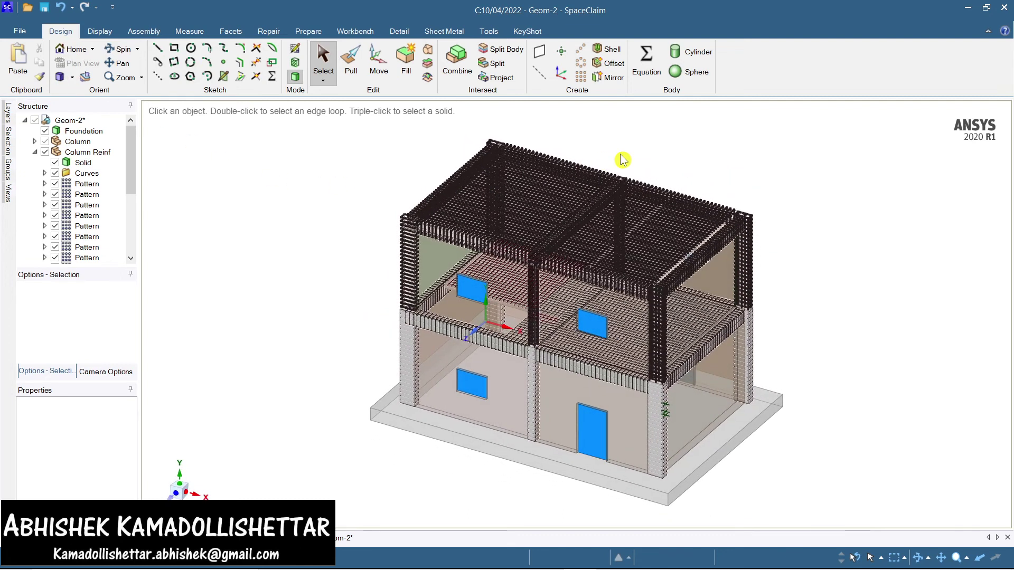
scroll(817, 286, "up", 3)
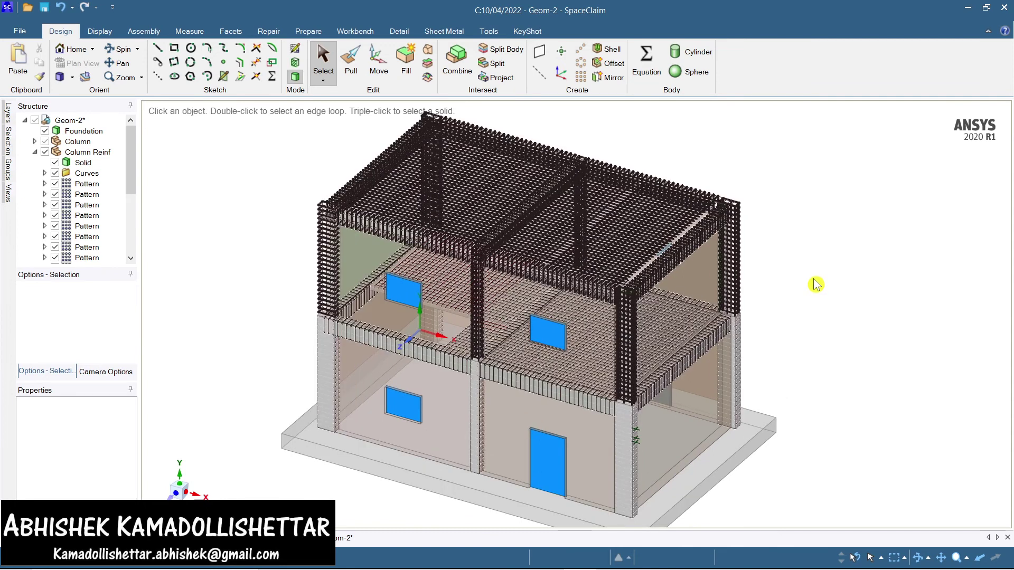
mouse_move(803, 267)
middle_mouse_down()
mouse_move(814, 261)
mouse_move(803, 237)
mouse_move(803, 249)
middle_mouse_up()
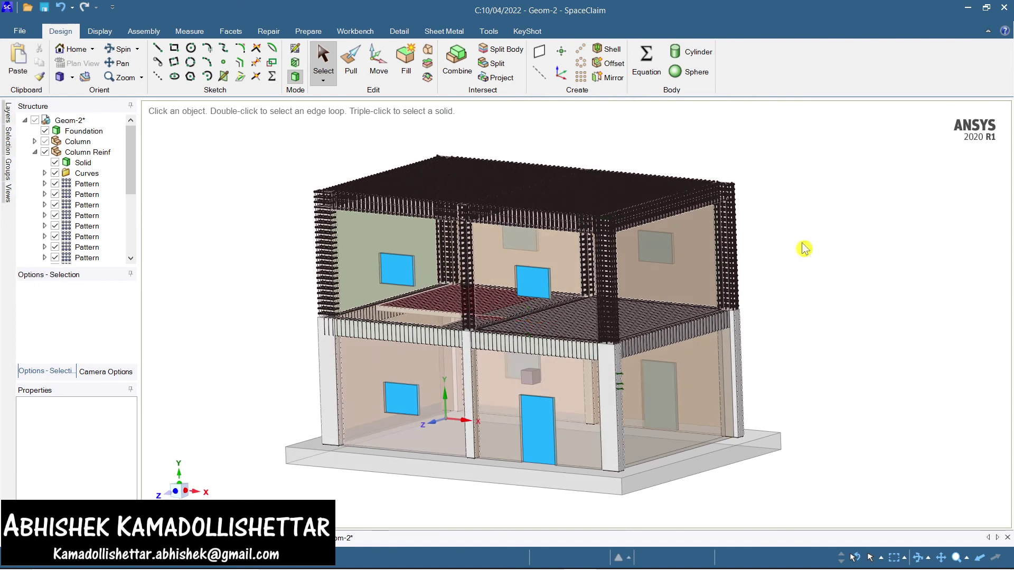
middle_click_drag(801, 249, 815, 272)
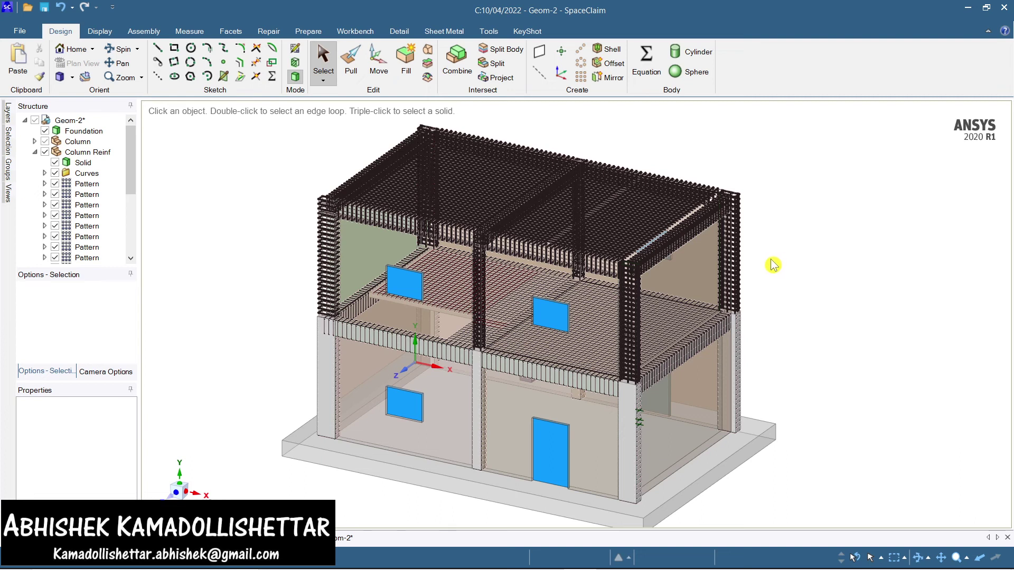
middle_click_drag(808, 290, 810, 283)
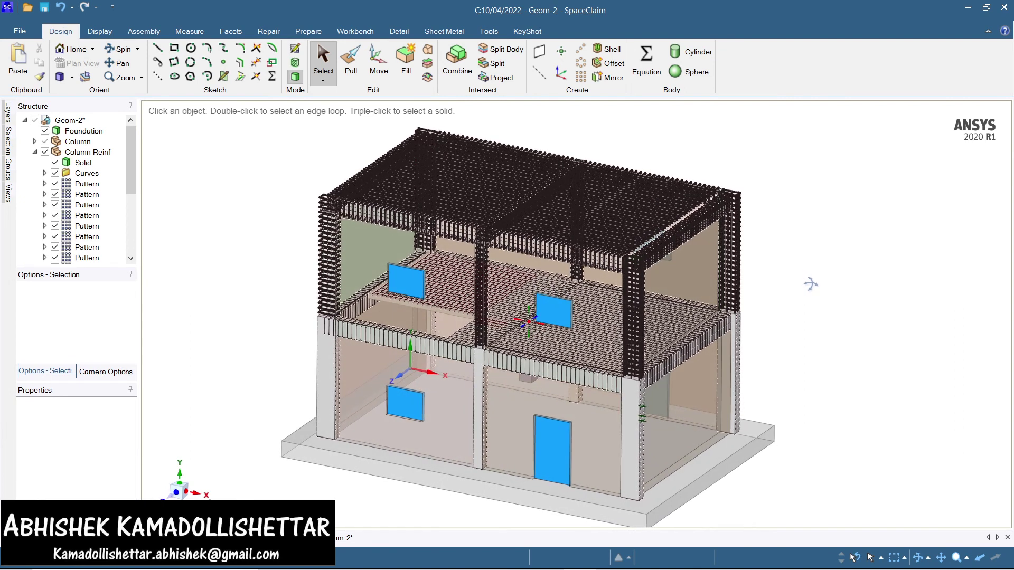